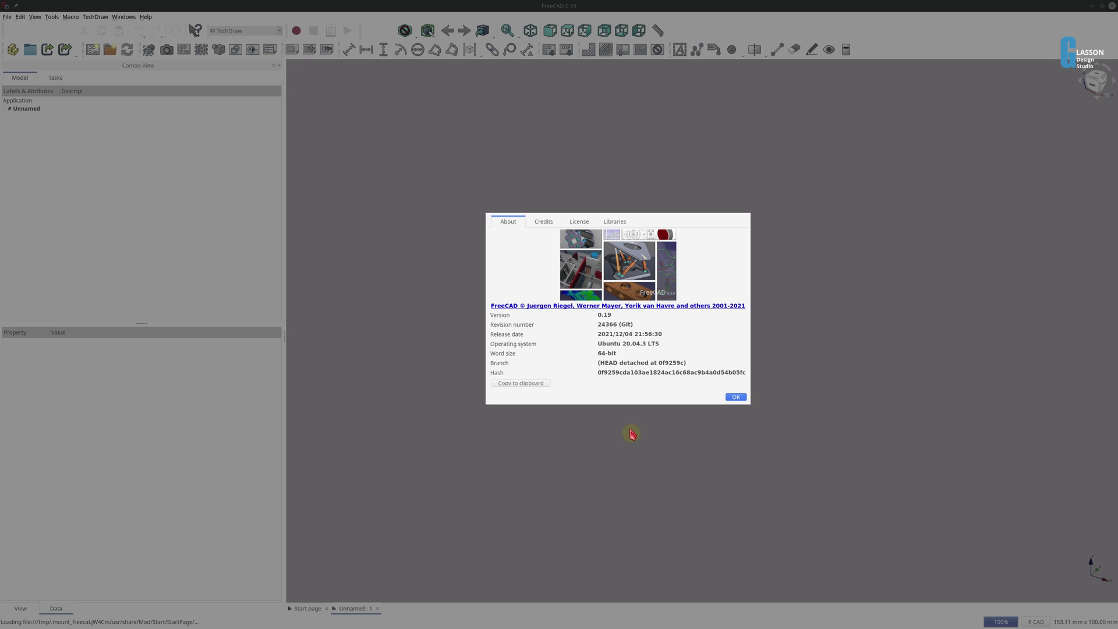
Switch to Part Design, create a new body, and start a sketch on the XY_Plane
key("Escape")
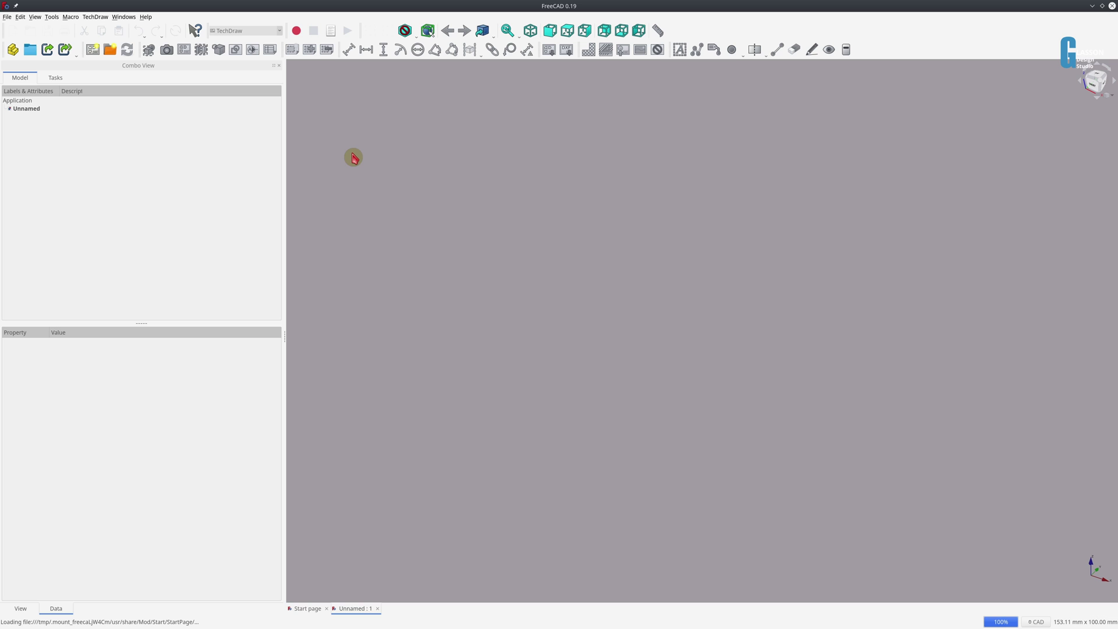
left_click(207, 51)
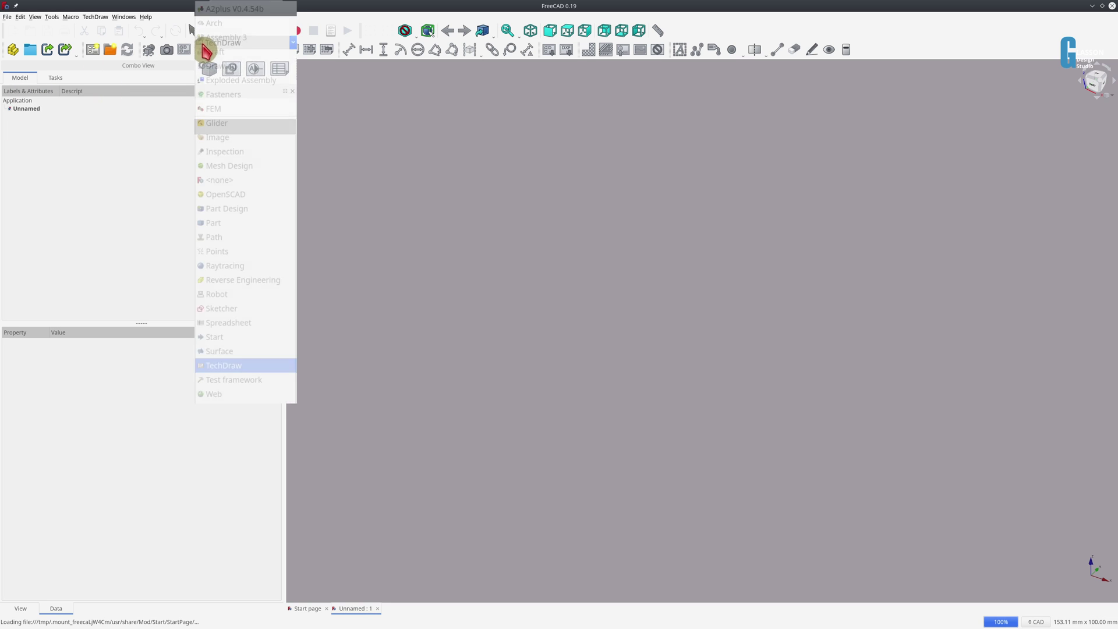
left_click(221, 208)
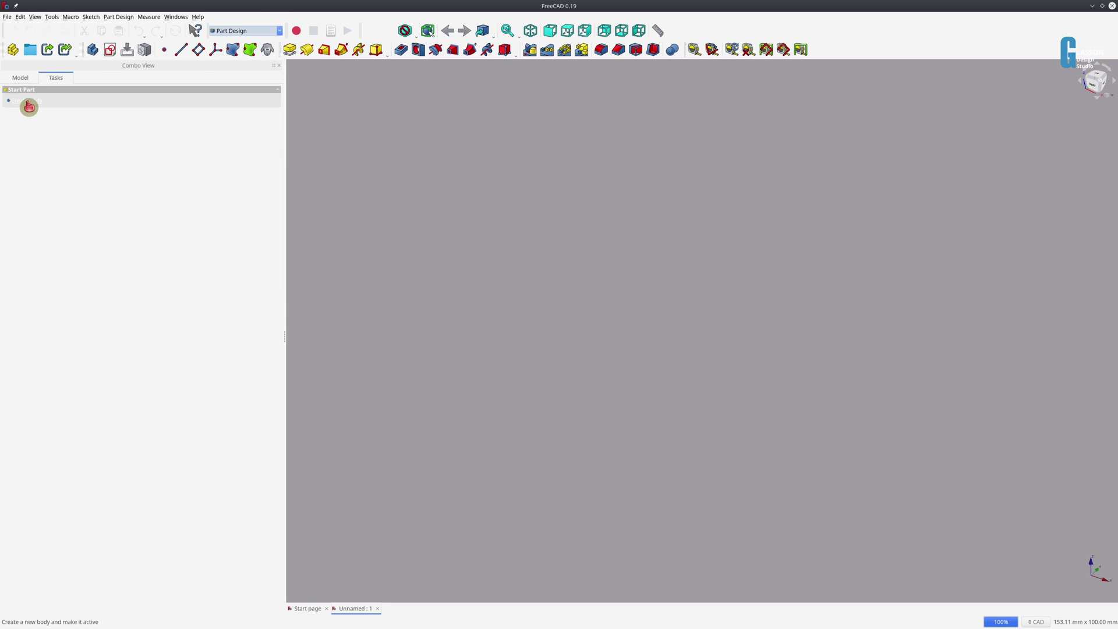
left_click(29, 106)
left_click(35, 105)
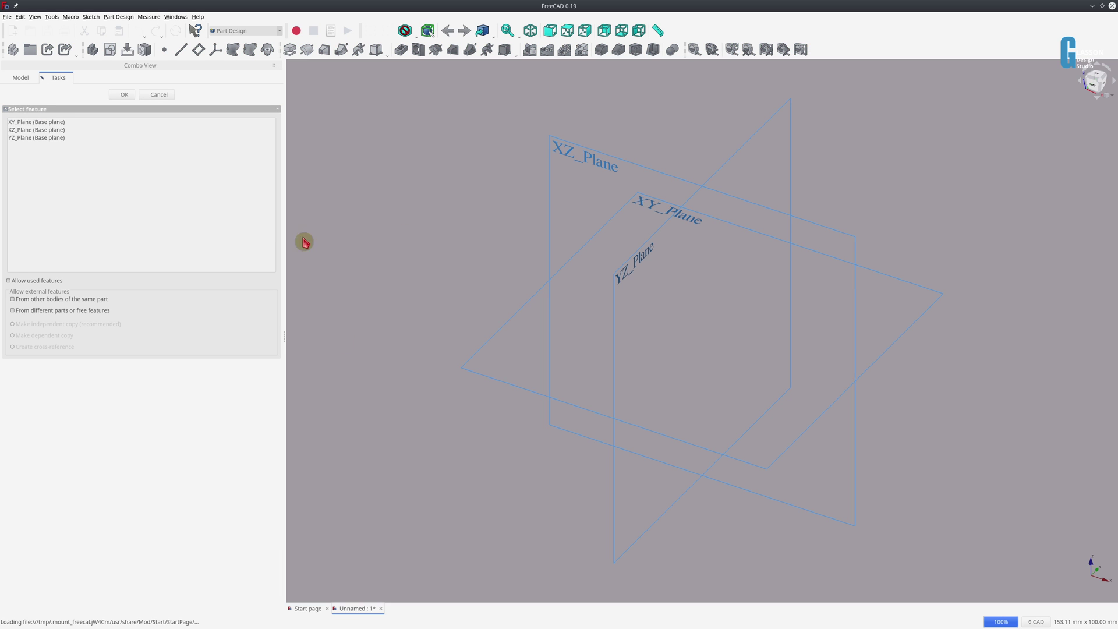
left_click(32, 121)
left_click(124, 95)
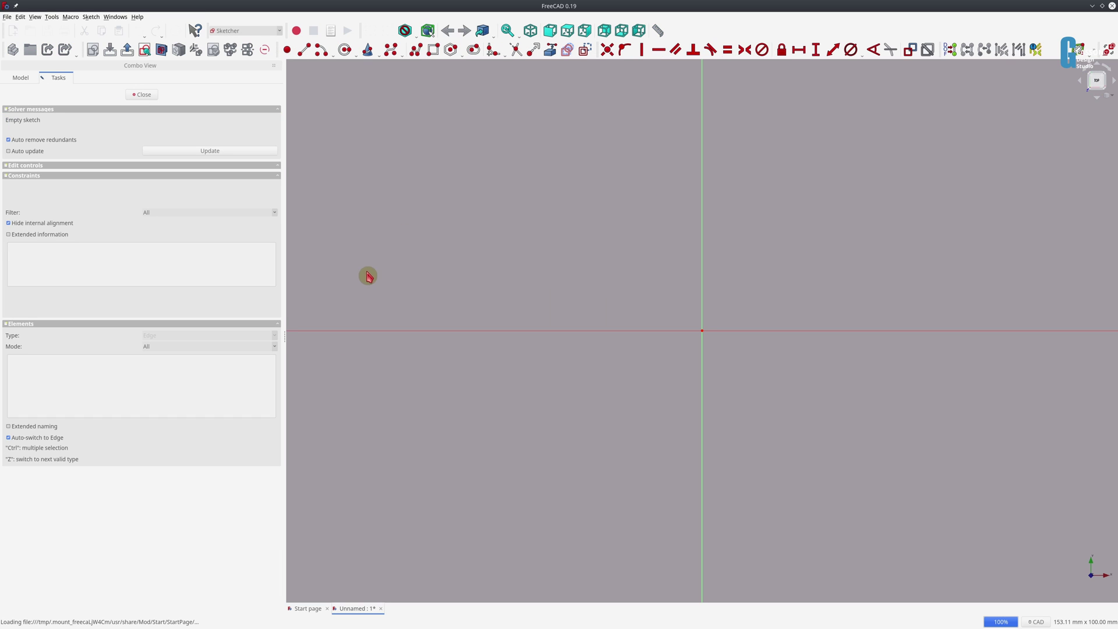
Draw a circle centred at the origin and constrain its diameter to 30 mm
left_click(345, 49)
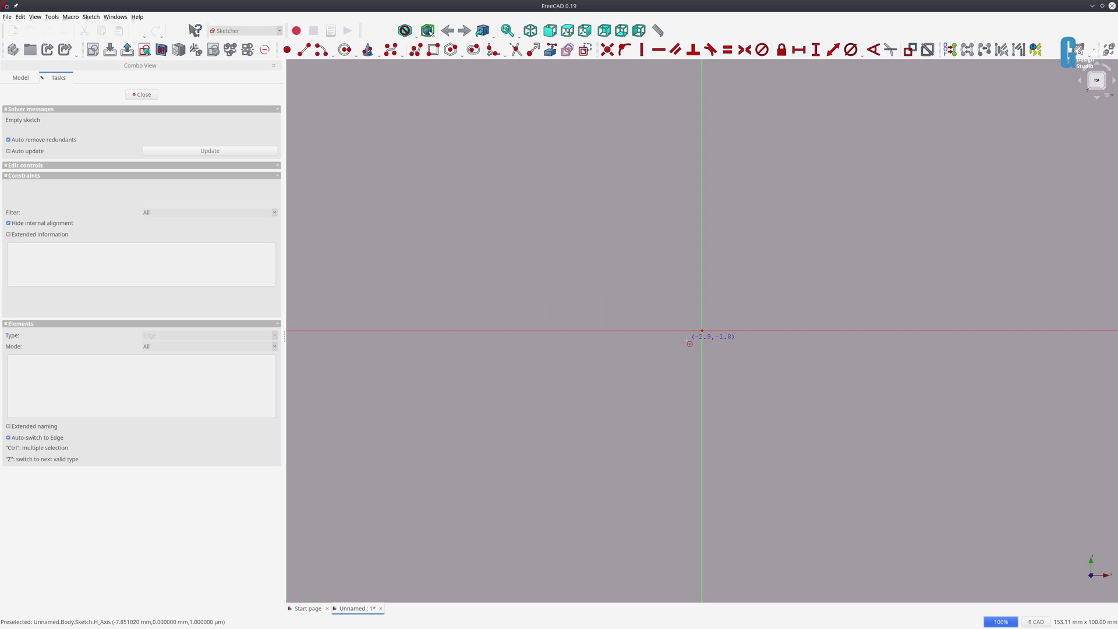
left_click(702, 331)
left_click(777, 299)
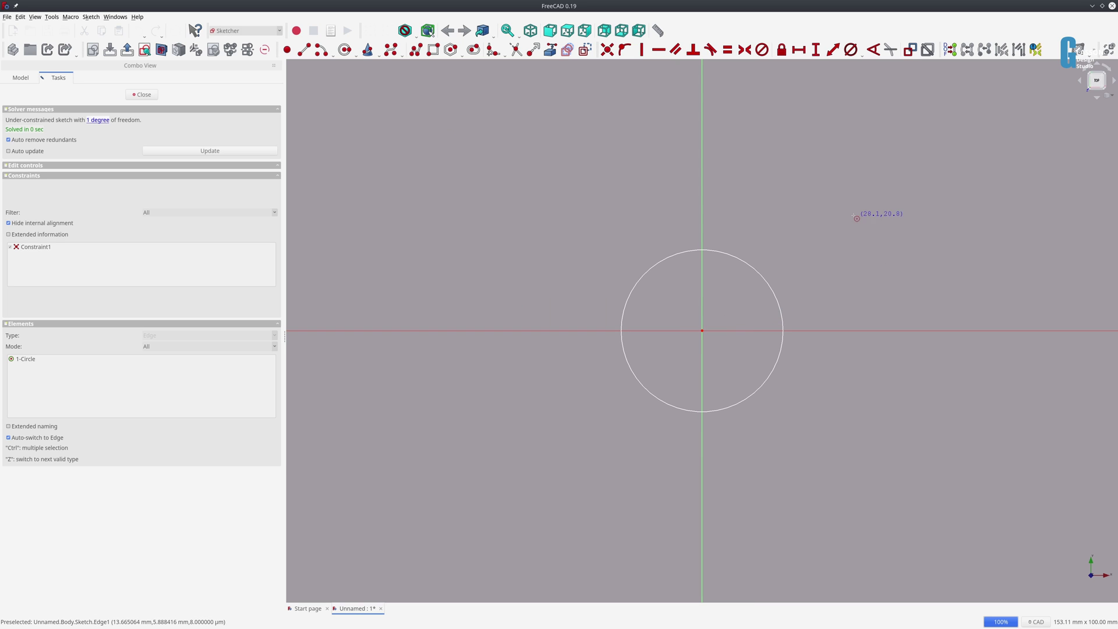
right_click(857, 218)
left_click(771, 292)
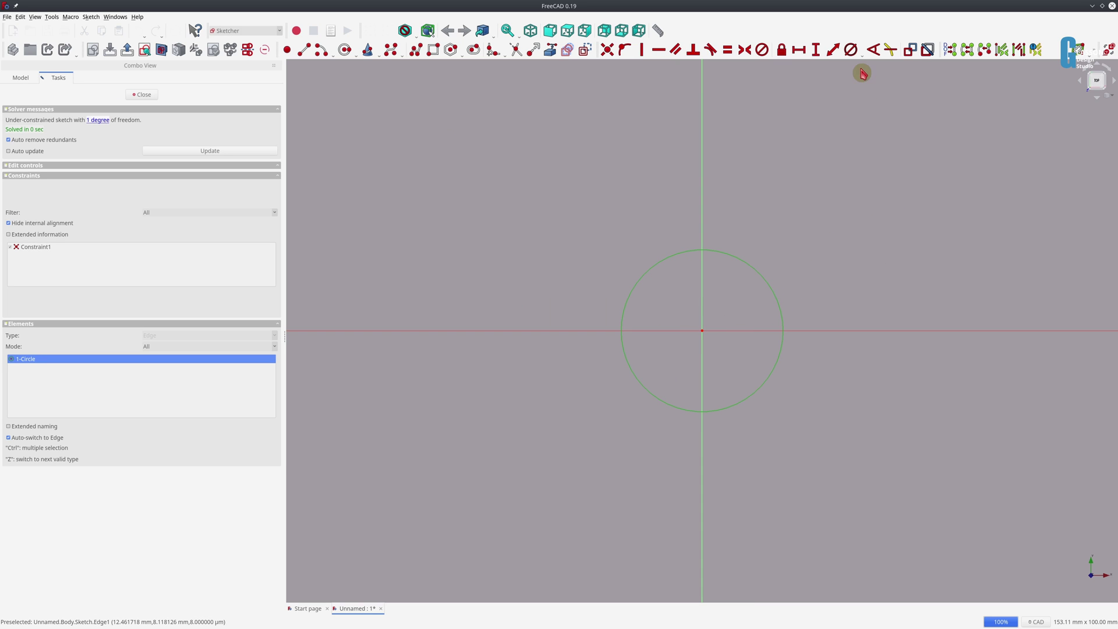
left_click(850, 49)
type("30")
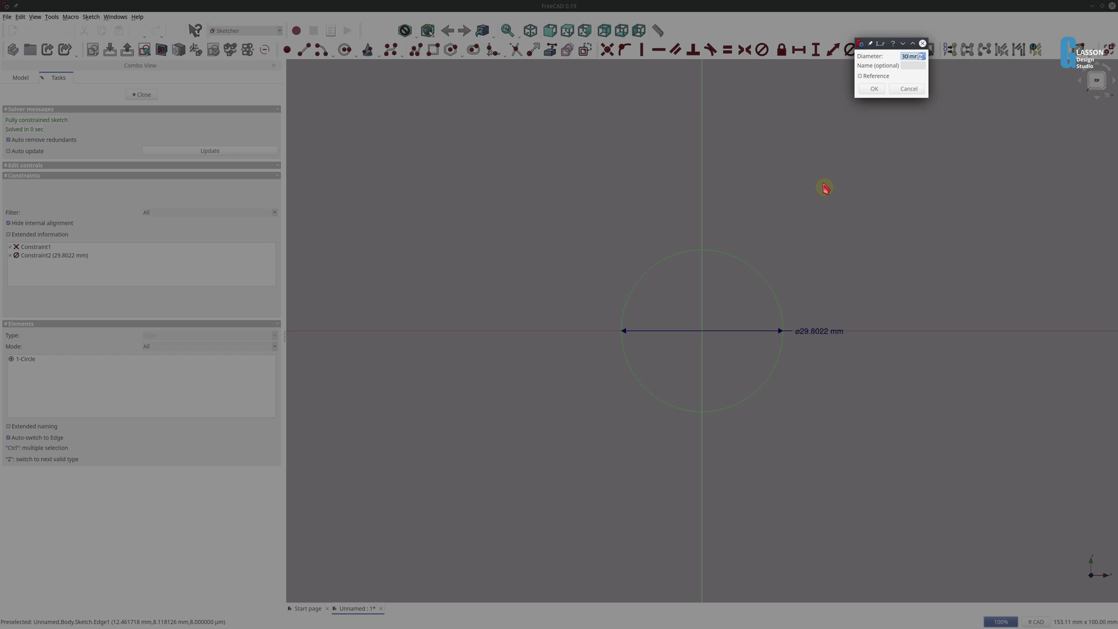
key("Return")
Close the sketch and pad the circle 30 mm into a solid cylinder
key("Escape")
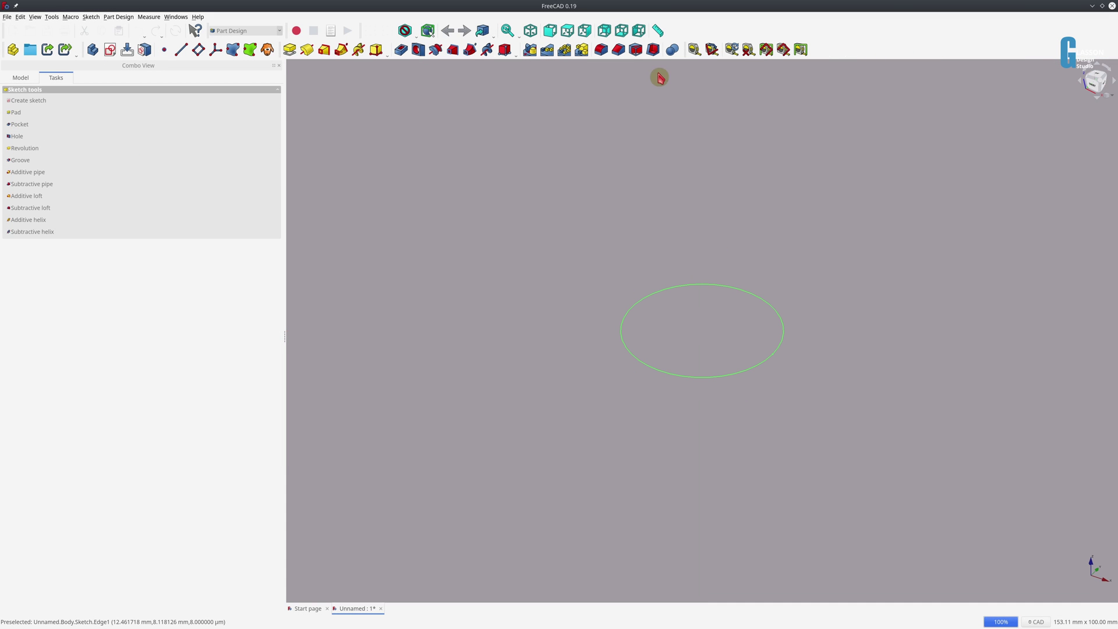
left_click(296, 53)
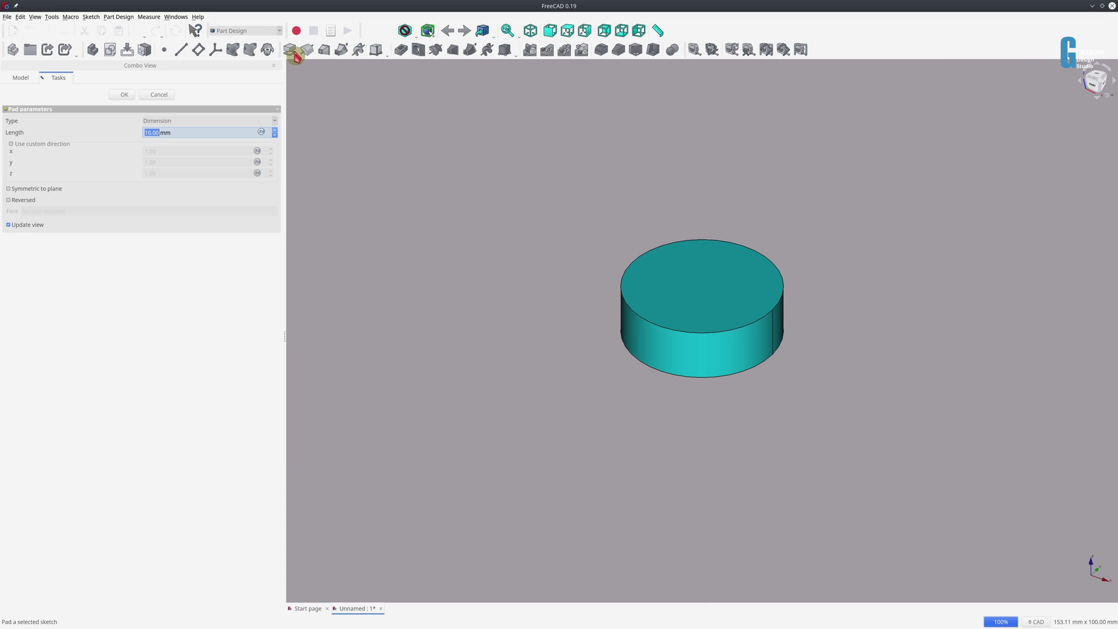
type("30")
key("Return")
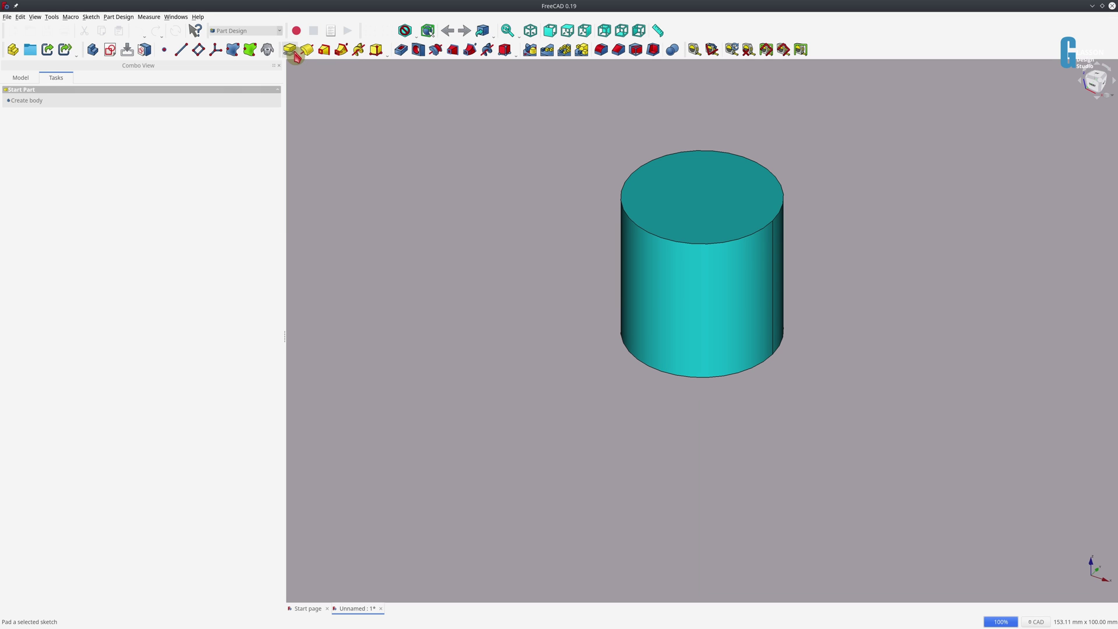
Switch to TechDraw and insert a new page with the default template
left_click(222, 32)
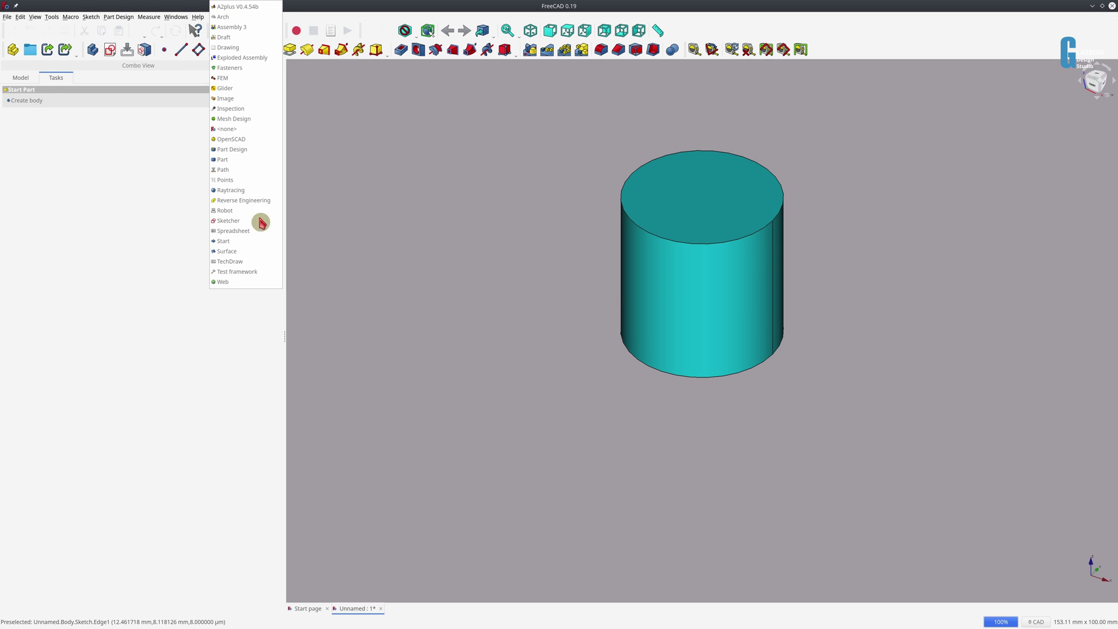
left_click(244, 262)
left_click(25, 82)
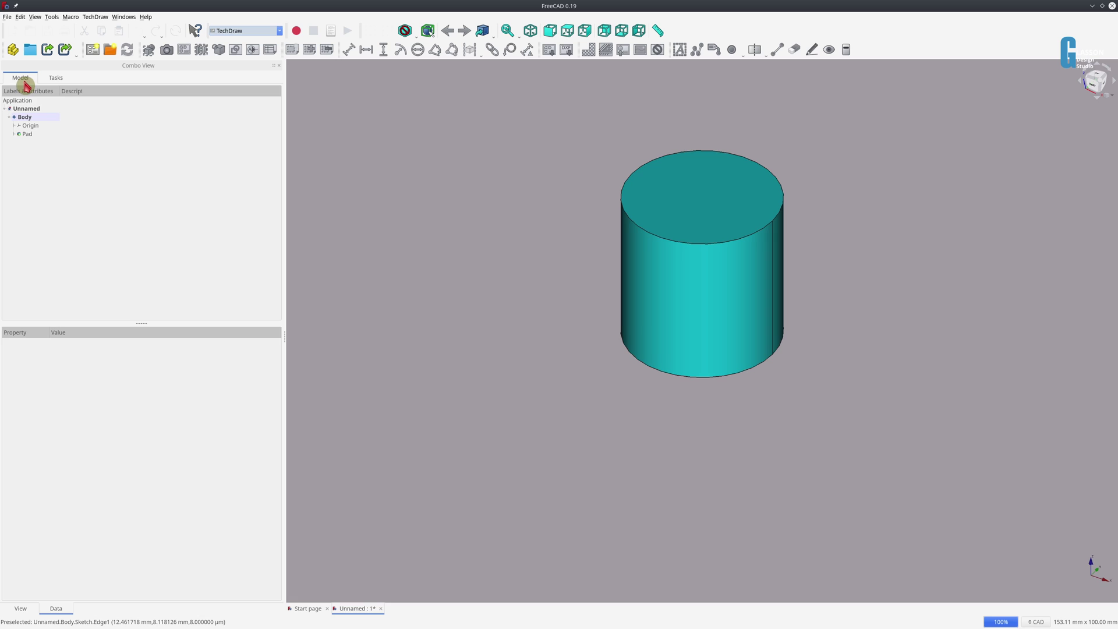
left_click(93, 50)
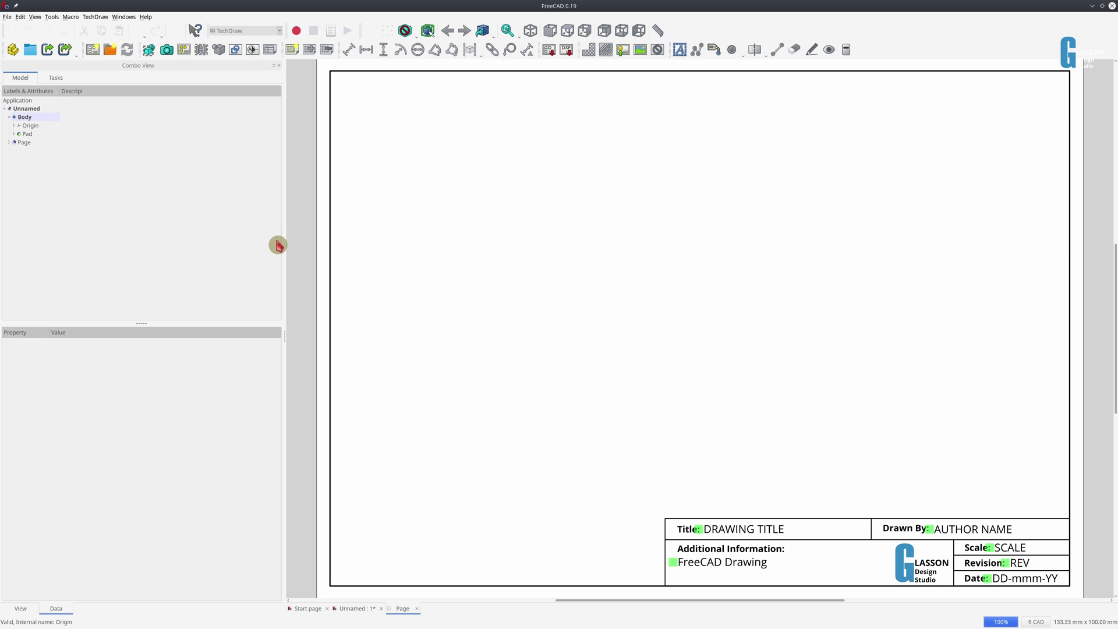
Project the Body as a single Front view on the Page and move it lower
left_click(21, 142)
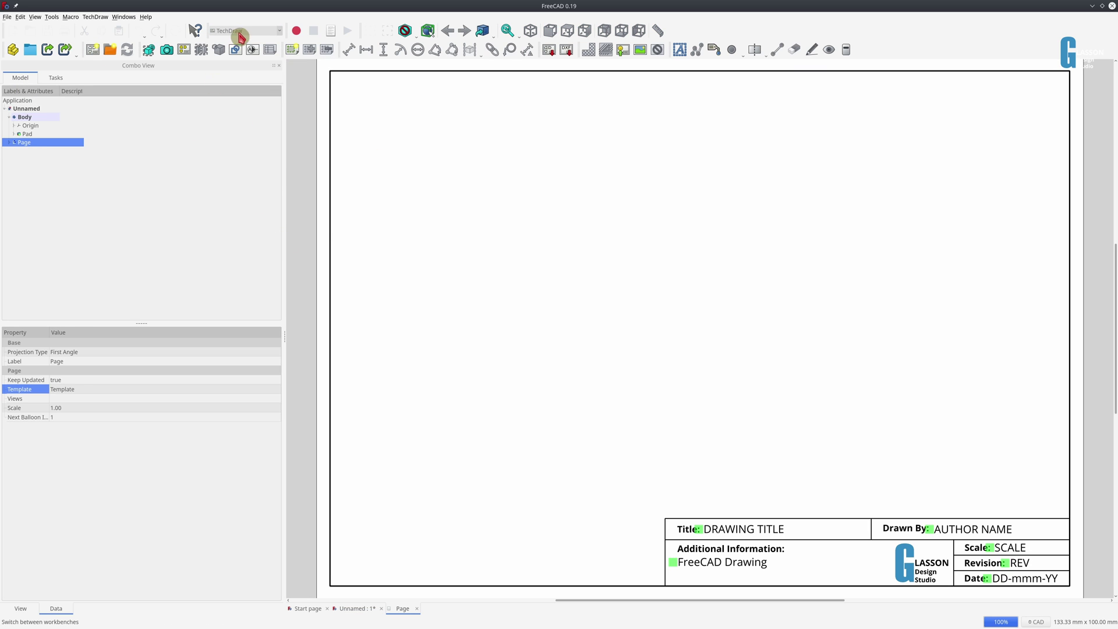
left_click(24, 117, "ctrl")
left_click(184, 49)
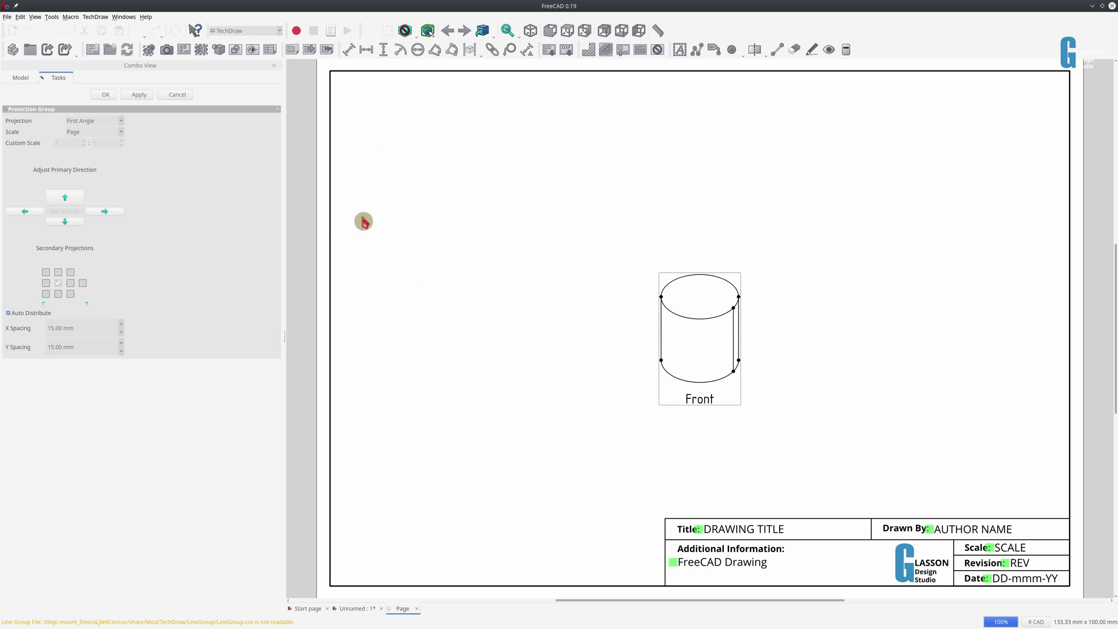
left_click(105, 94)
mouse_move(692, 399)
left_mouse_down()
mouse_move(729, 474)
mouse_move(694, 492)
mouse_move(643, 474)
left_mouse_up()
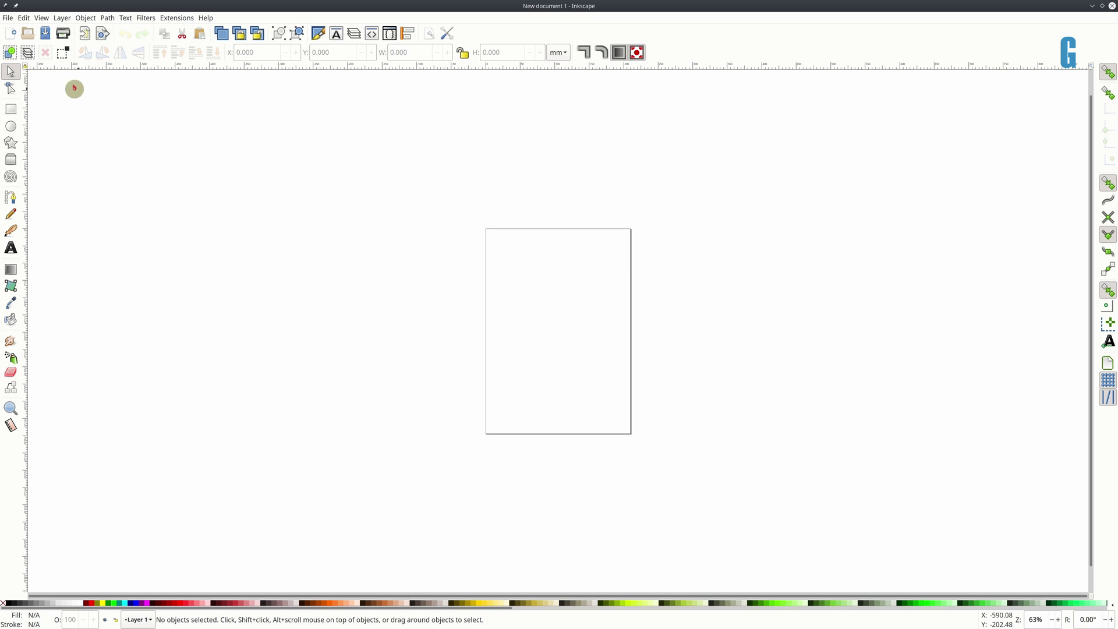
Open the File menu of the new Inkscape document
left_click(9, 19)
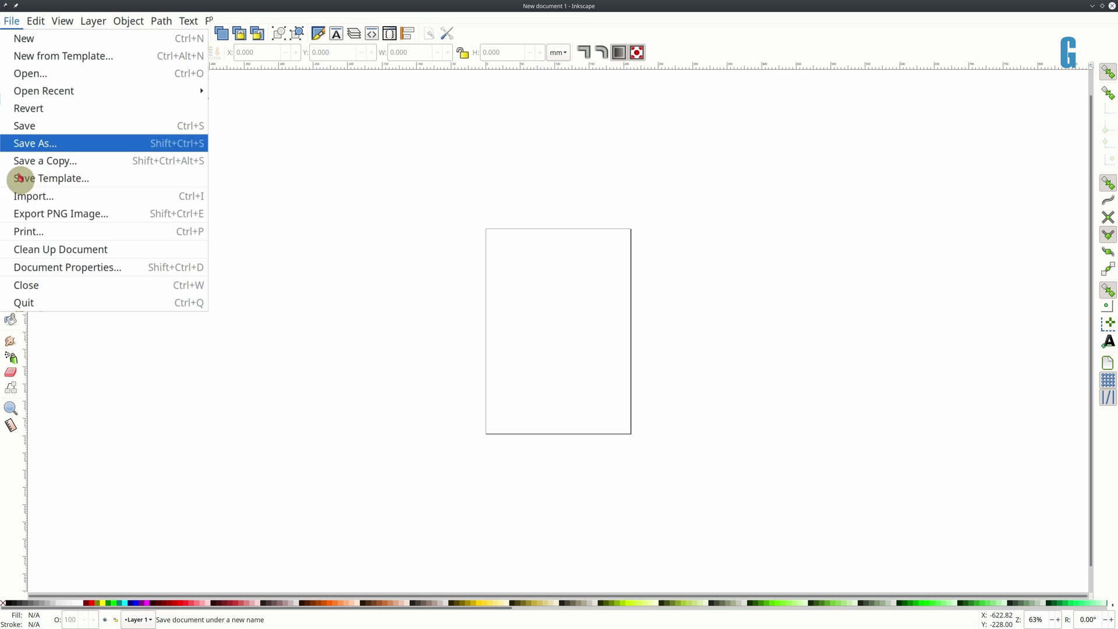
Set the page size in Document Properties to 148.5 mm wide by 210 mm tall
left_click(35, 271)
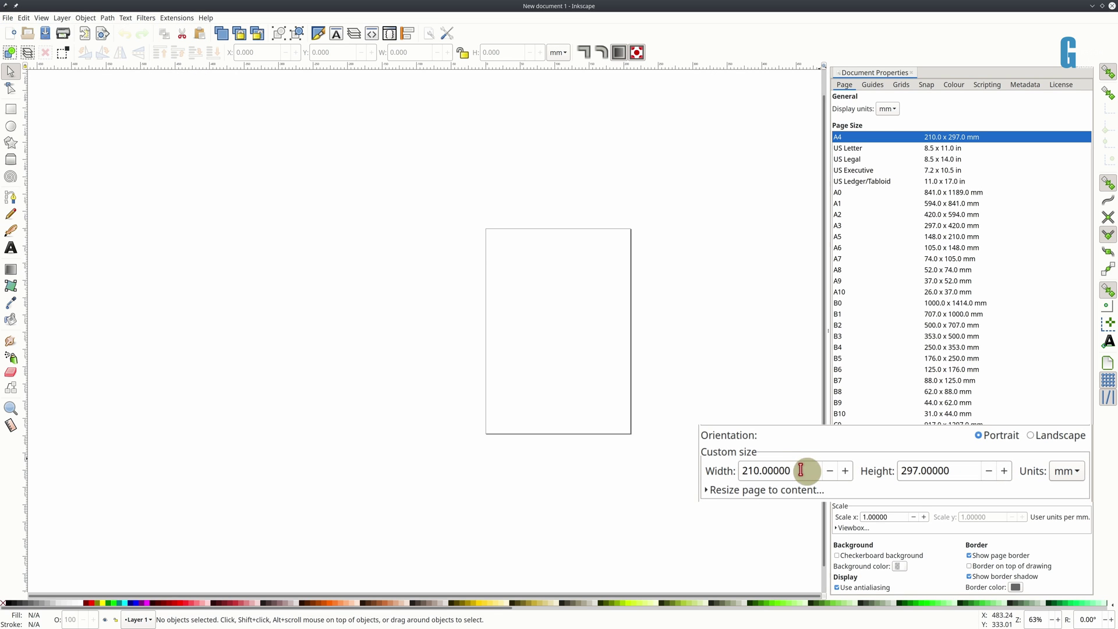
left_click_drag(801, 471, 735, 472)
type("148.5")
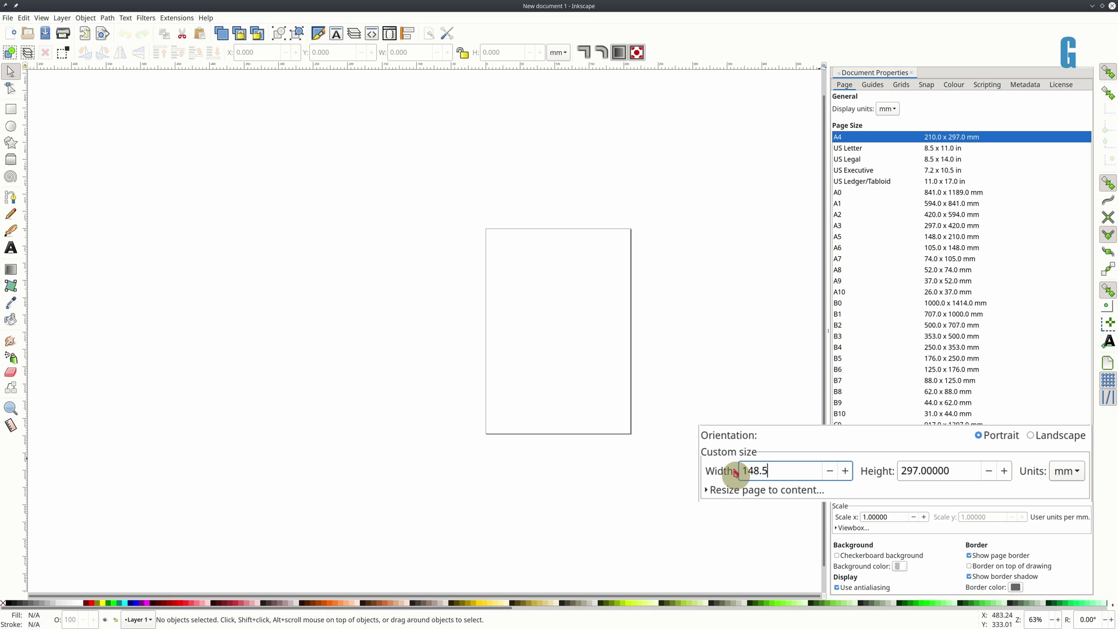
key("Tab")
type("210")
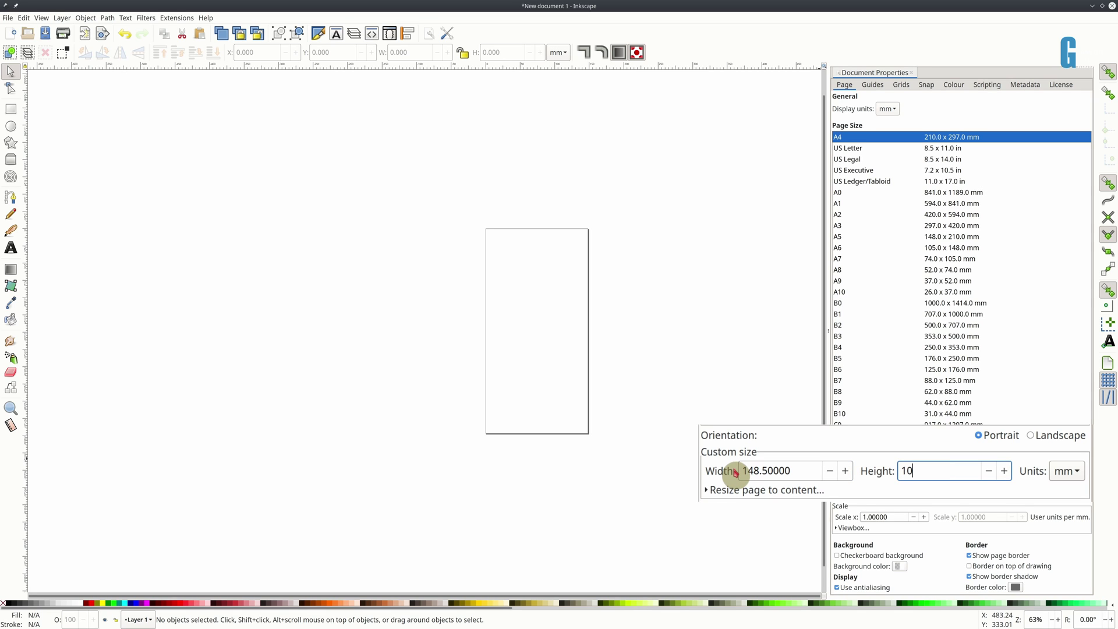
key("Return")
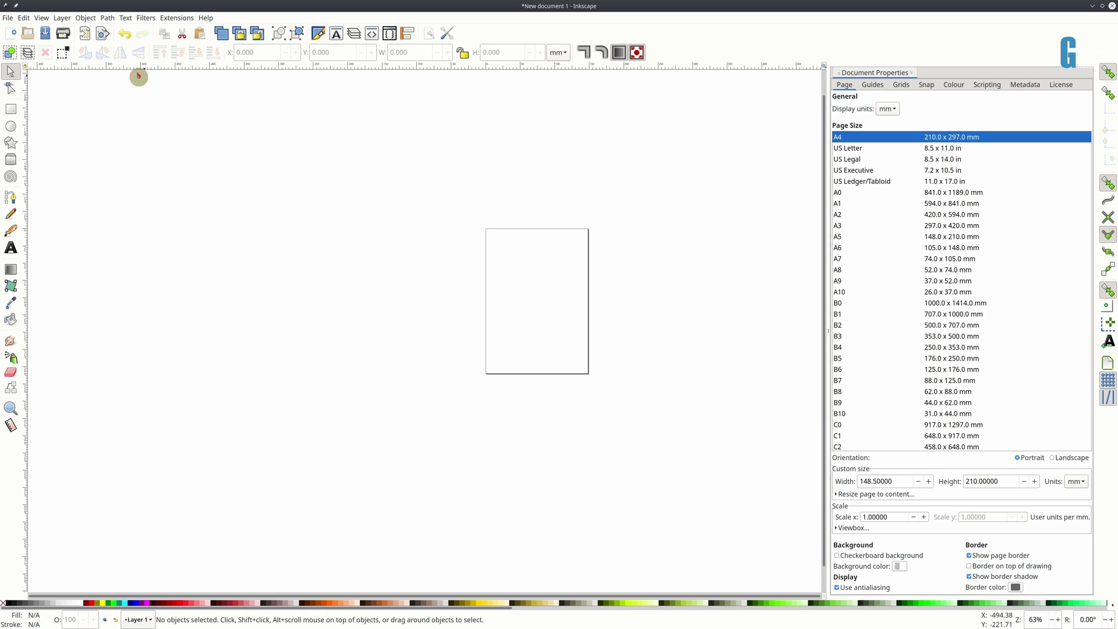
Zoom the view to fit the whole page
left_click(41, 17)
mouse_move(174, 39)
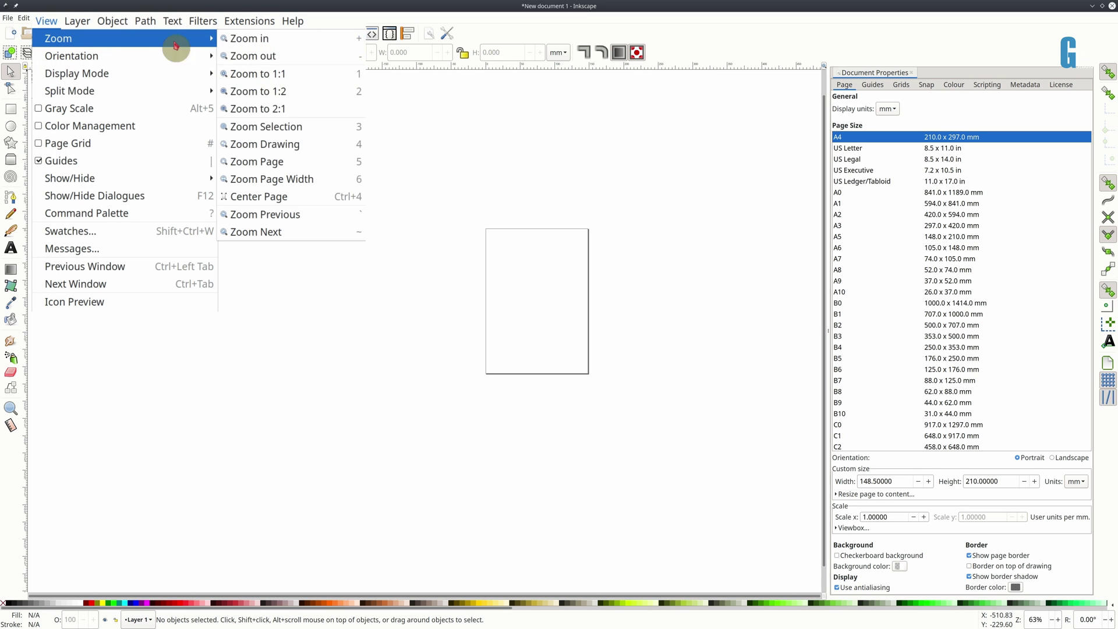
left_click(260, 169)
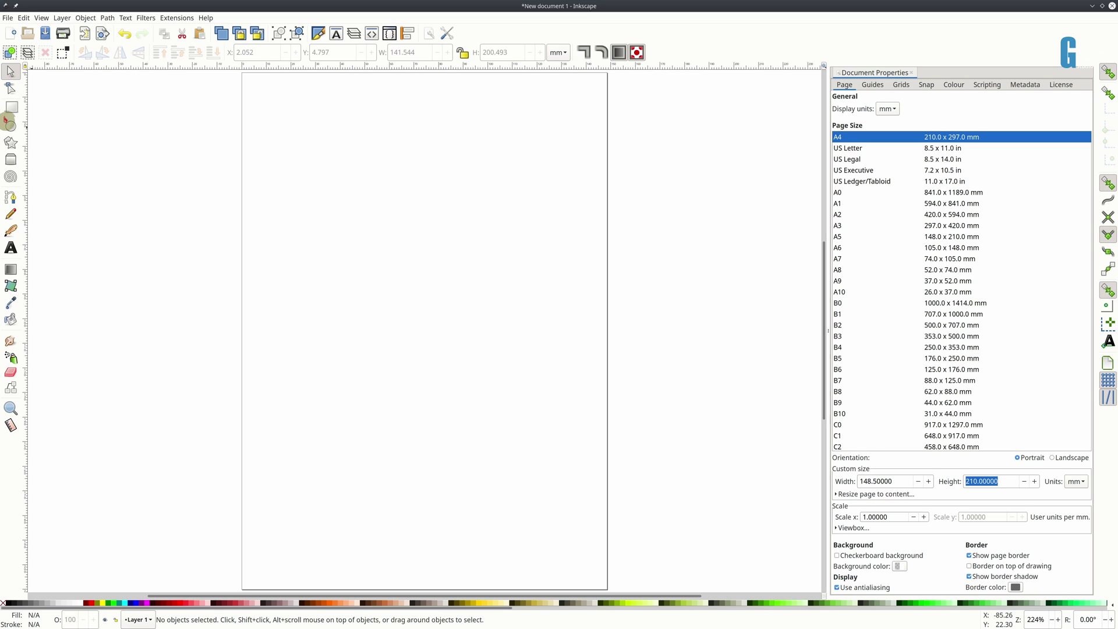
Draw a border rectangle covering the page
left_click(10, 109)
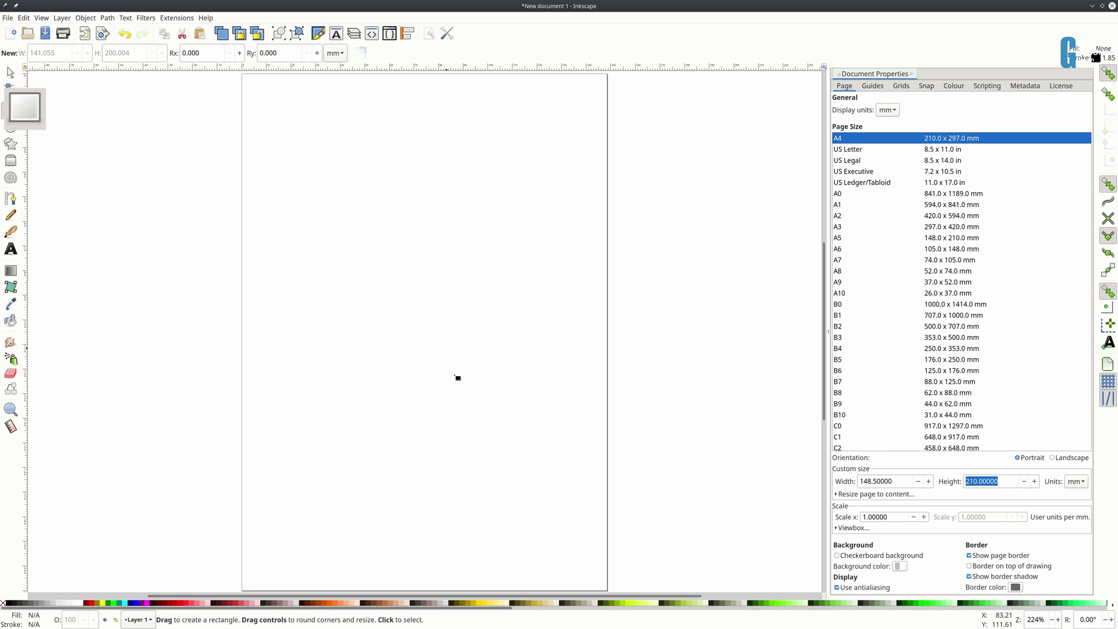
left_click_drag(248, 84, 600, 585)
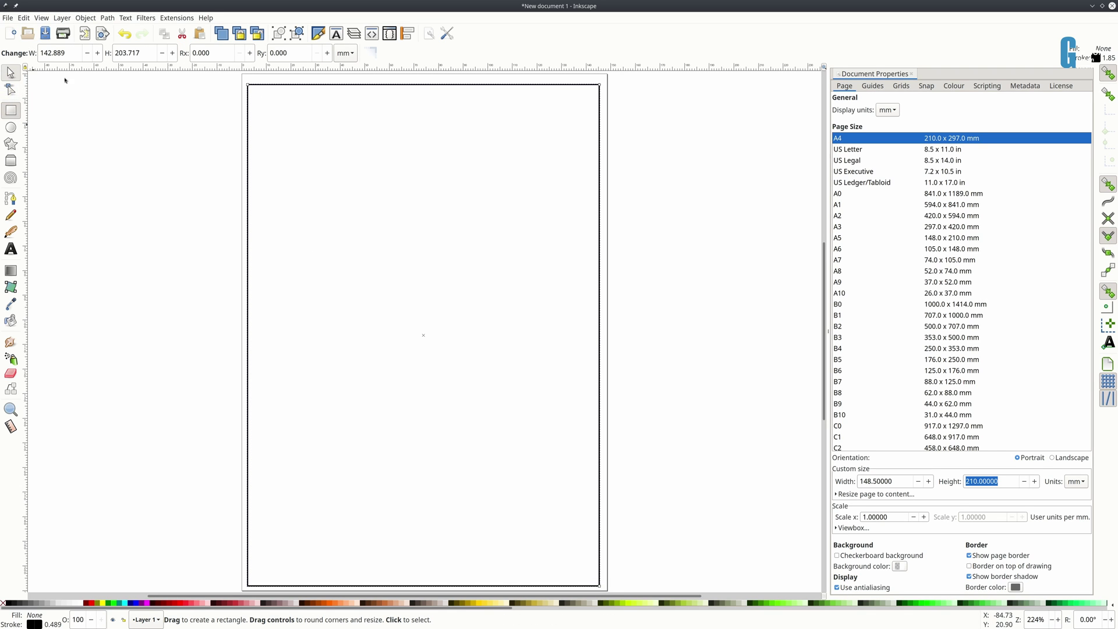
left_click(10, 71)
Position the rectangle at X 6, Y 6 mm and size it 136.5 × 198 mm
left_click(268, 52)
left_click_drag(268, 51, 231, 52)
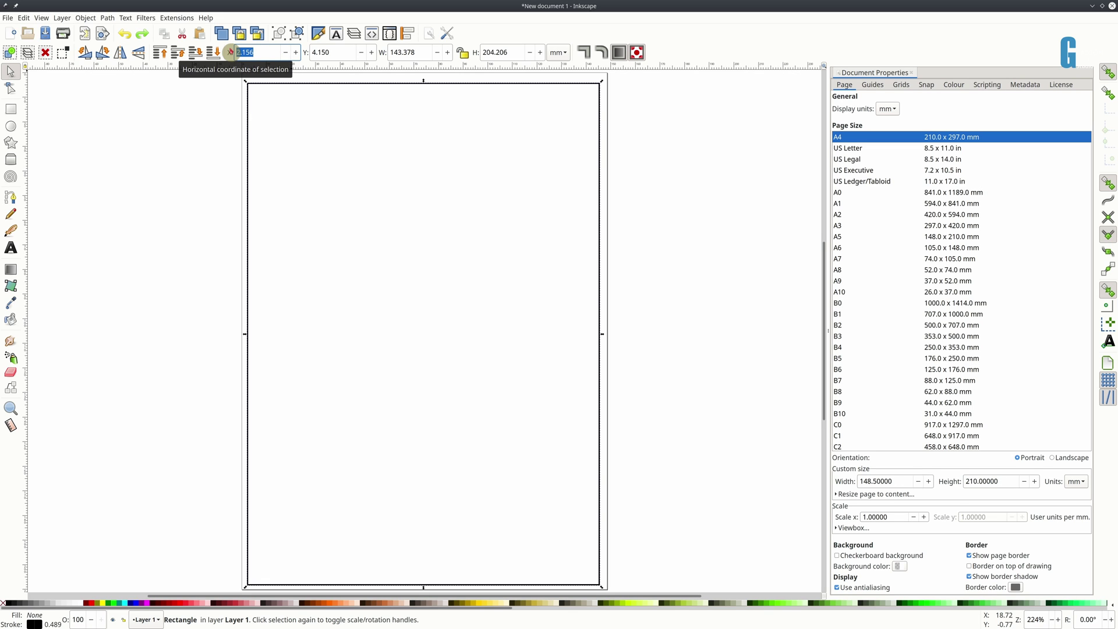
type("6")
key("Tab")
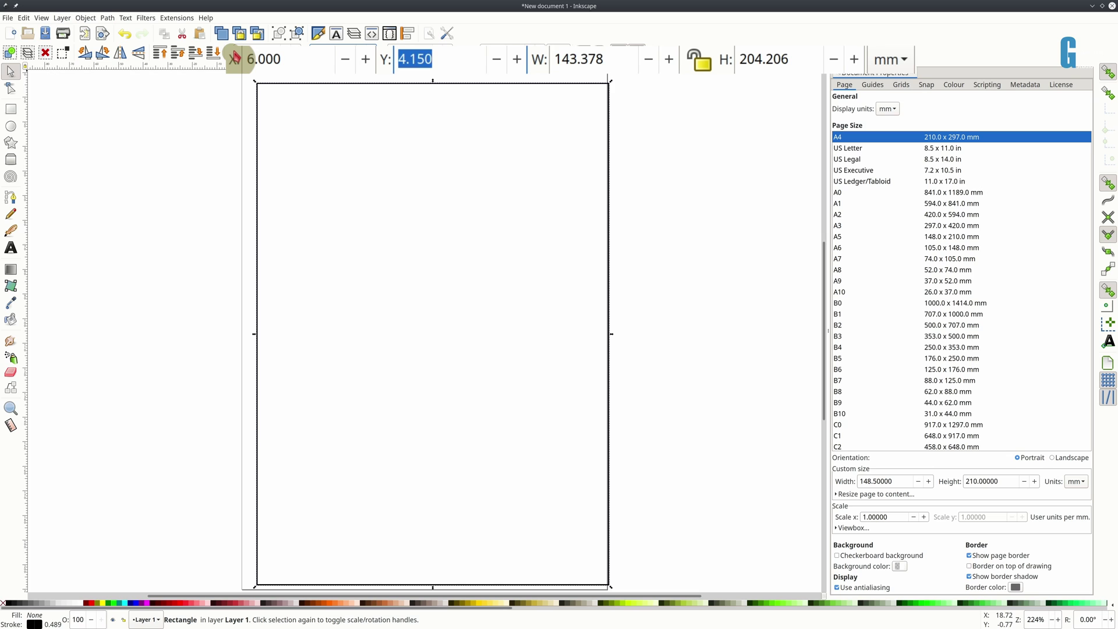
type("6")
key("Tab")
type("1")
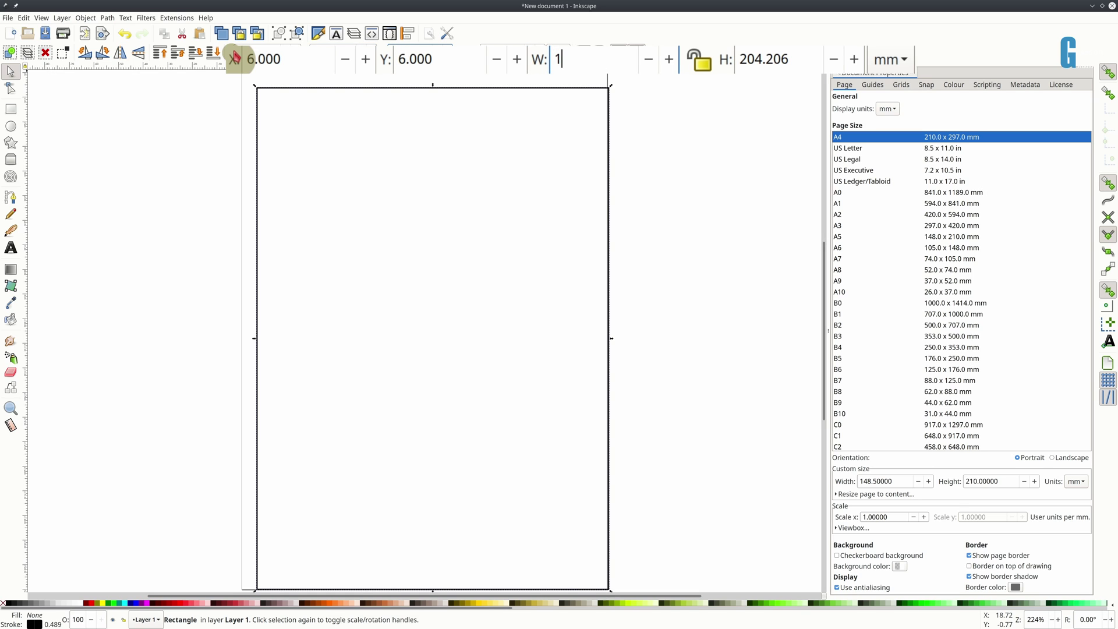
type("36.5")
key("Tab")
type("1")
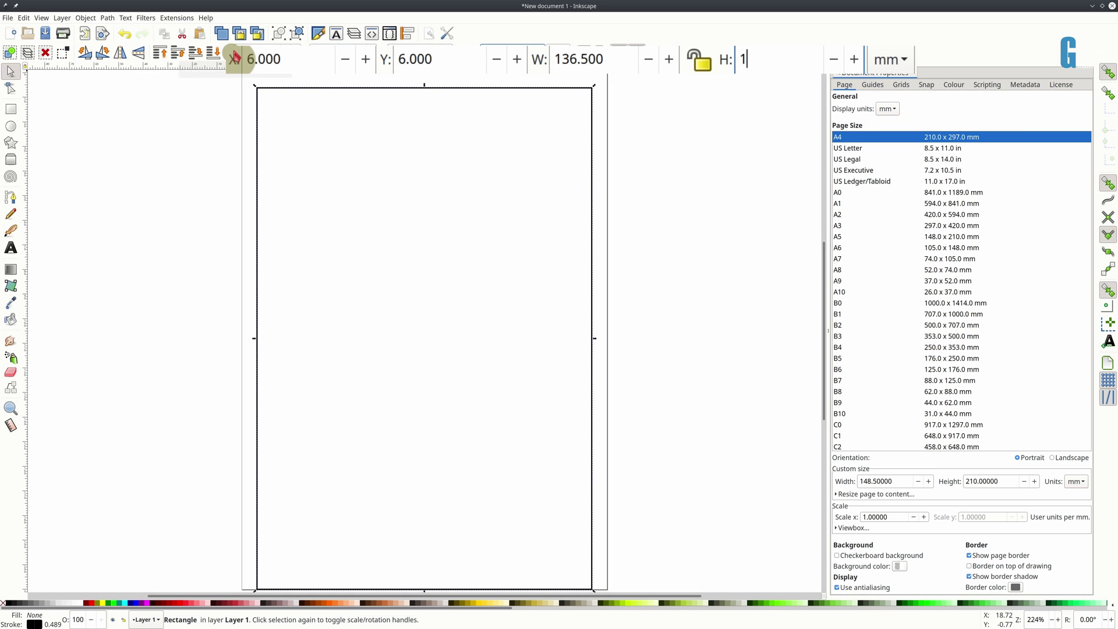
type("98")
key("Return")
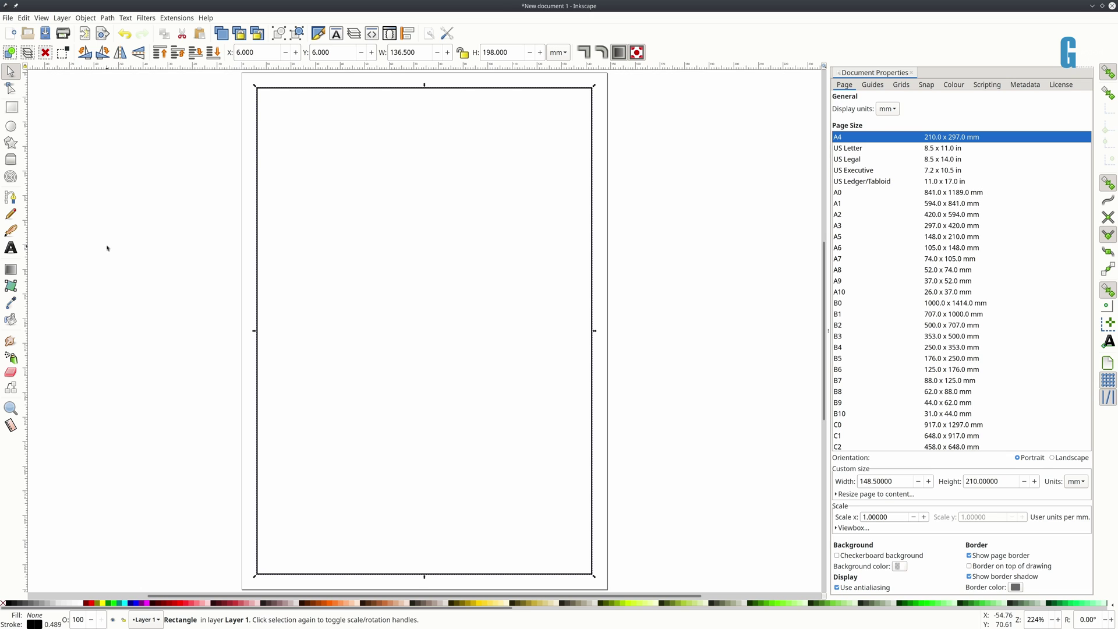
Draw title-block boxes along the border's bottom edge and snap them corner to corner in one strip
key("r")
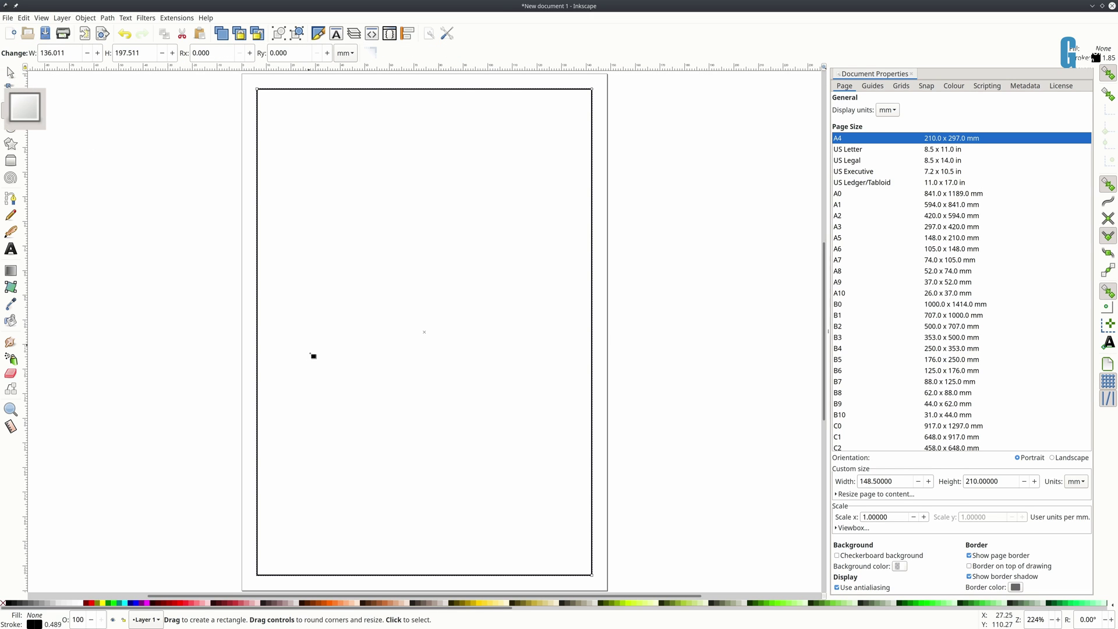
left_click_drag(257, 573, 526, 569)
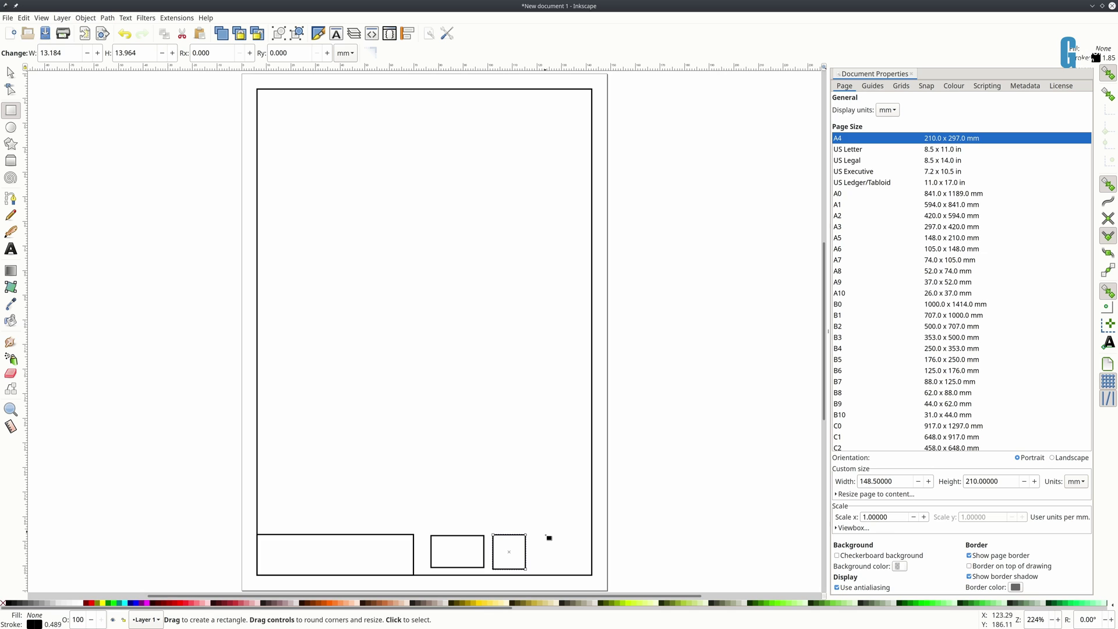
left_click_drag(545, 533, 580, 569)
key("s")
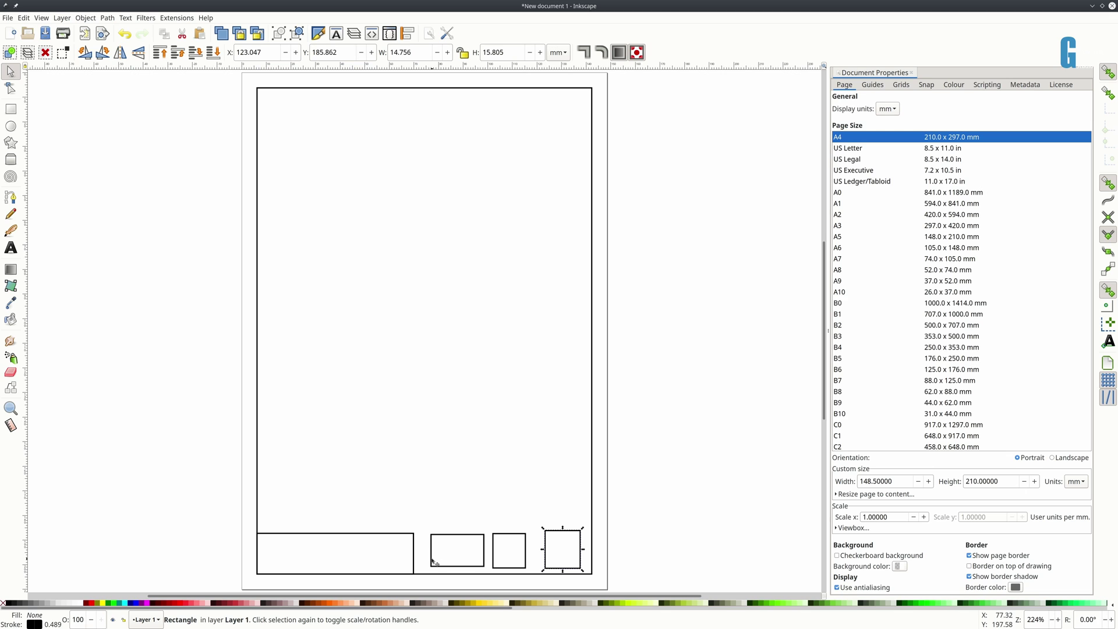
left_click_drag(432, 561, 431, 546)
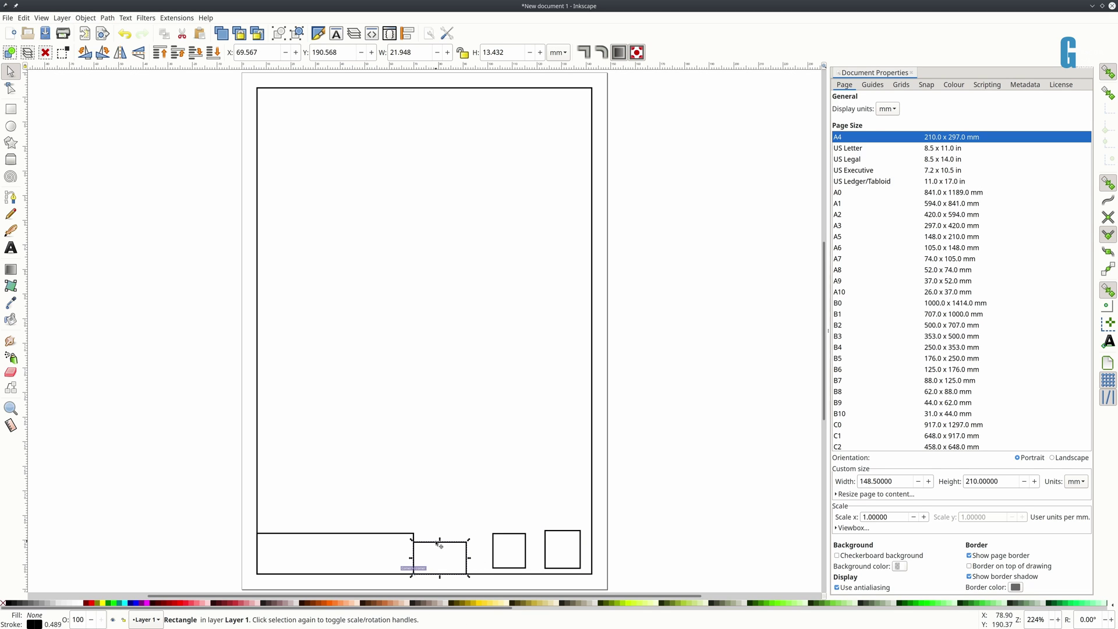
left_click_drag(439, 543, 594, 576)
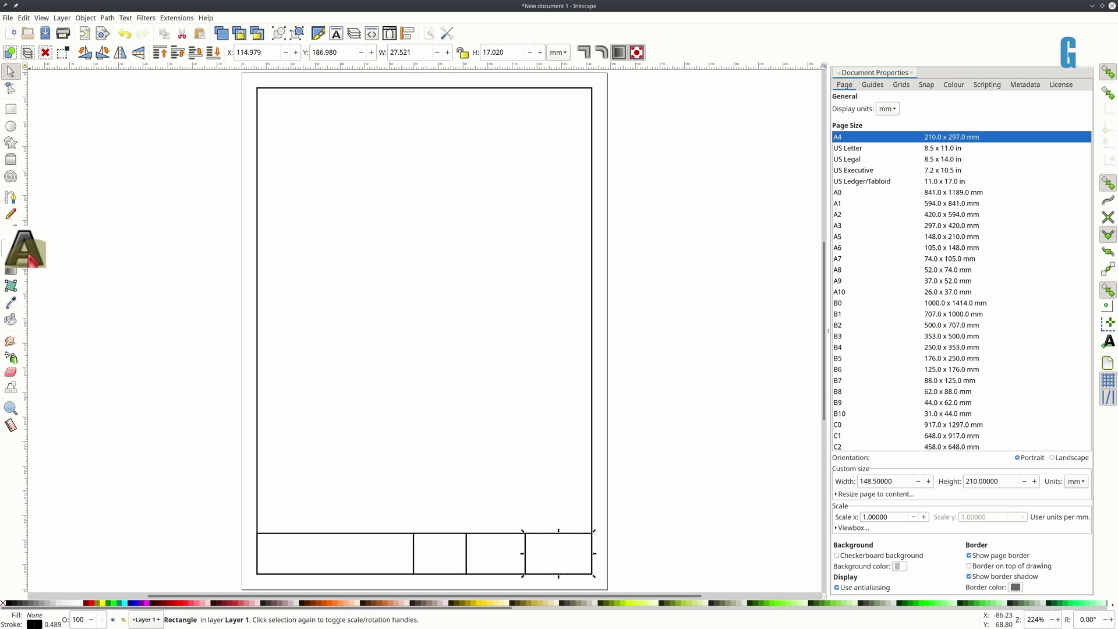
Add the Title and Date labels in the first two title-block cells
key("t")
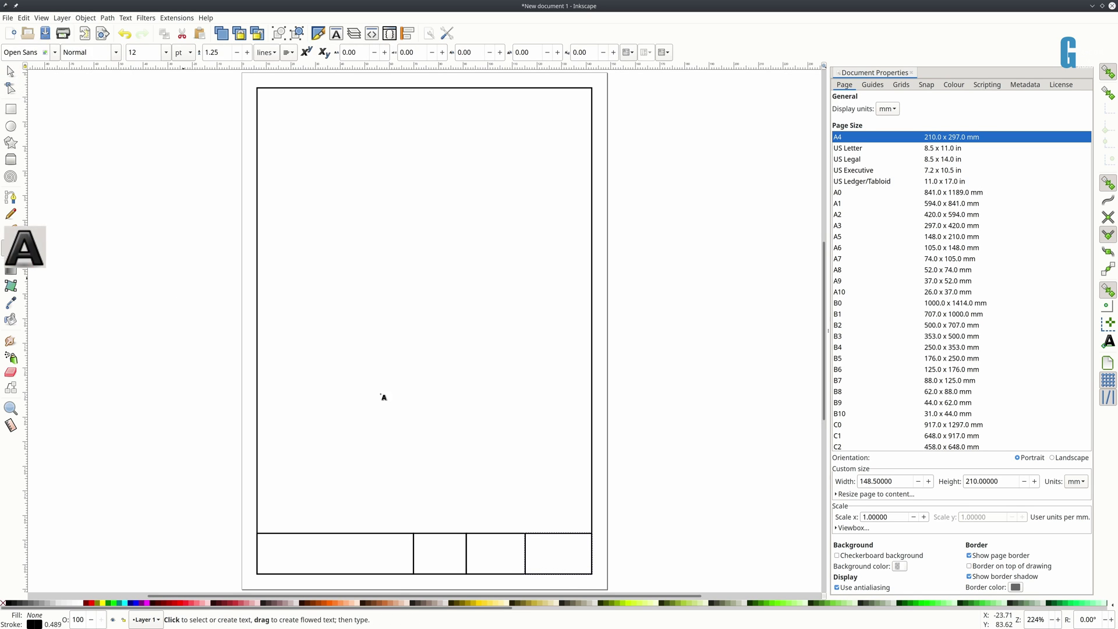
left_click(269, 553)
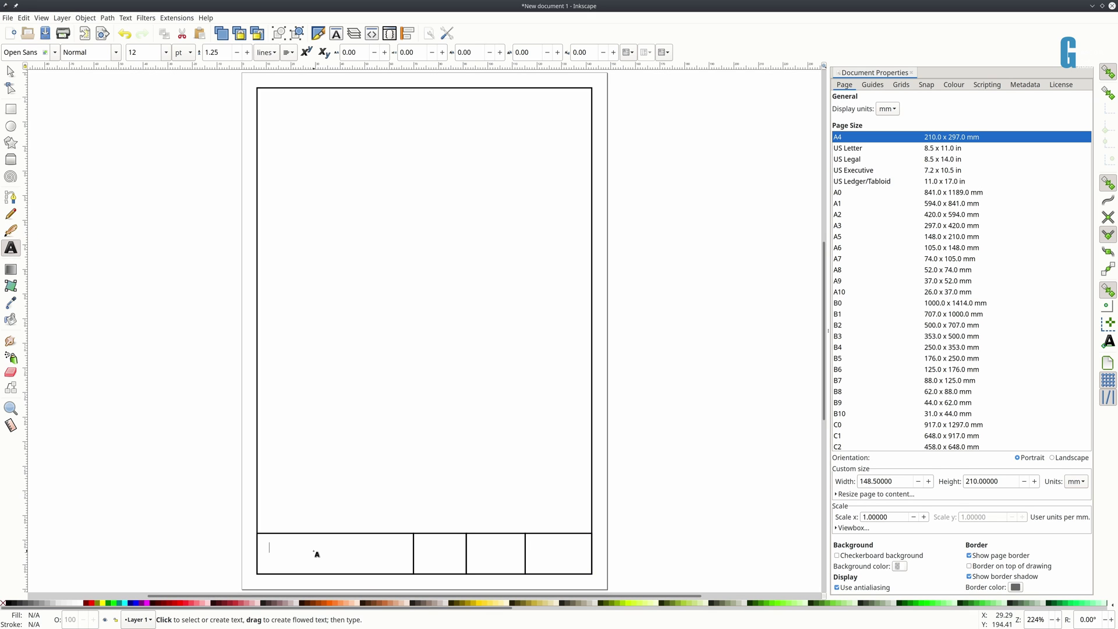
type("Title")
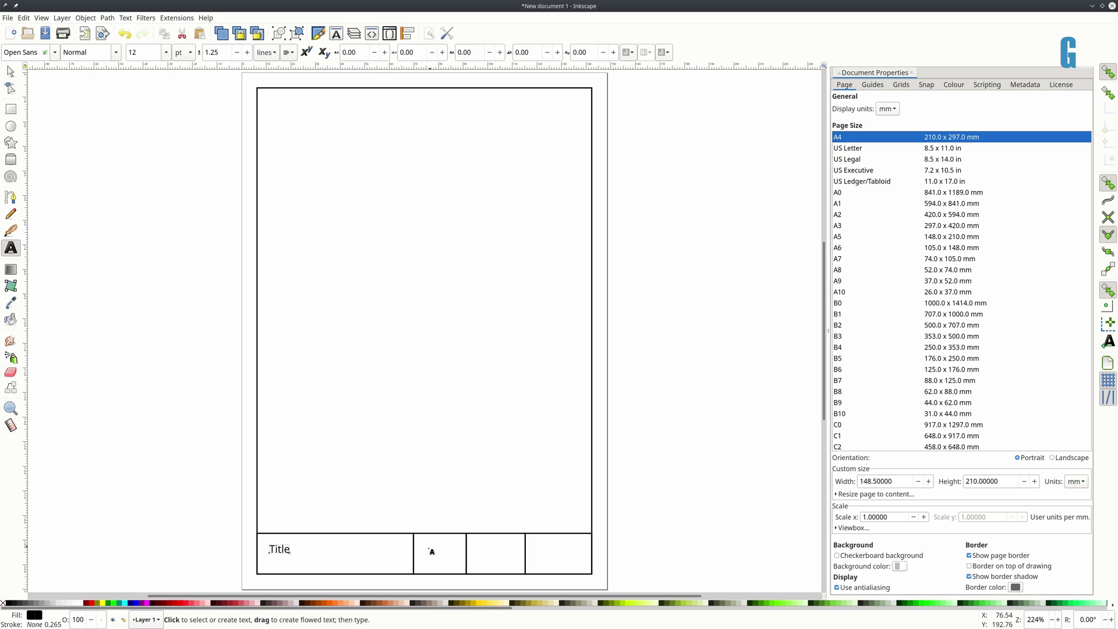
left_click(420, 550)
type("Date")
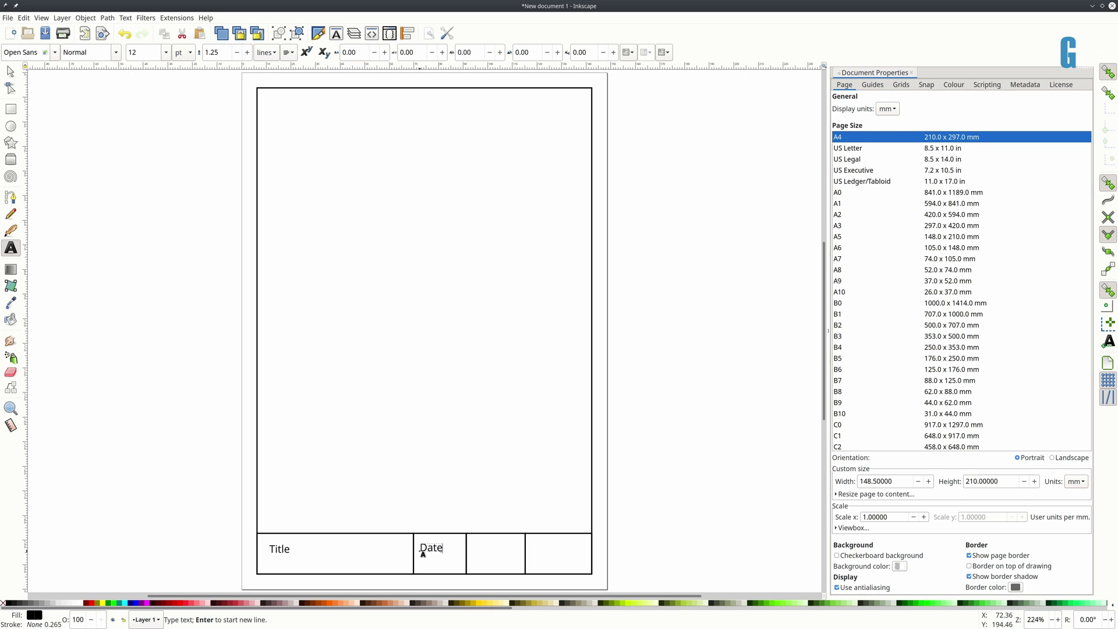
Add the Scale and Revision labels in the last two cells, correcting the Revision typo
left_click(478, 550)
type("Scale")
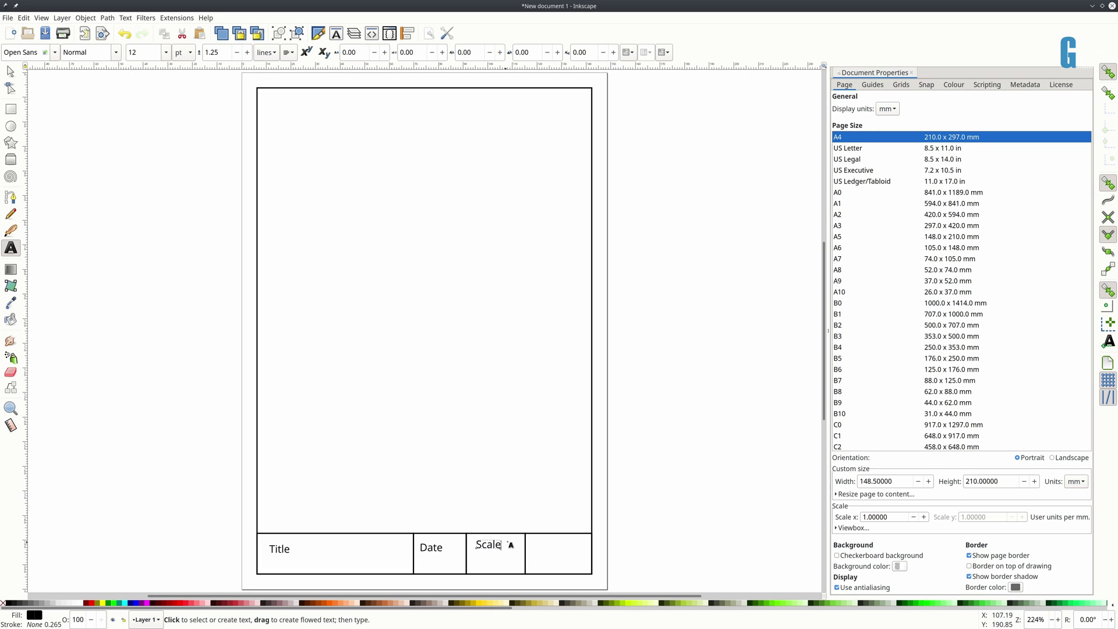
left_click(540, 548)
type("Revisio")
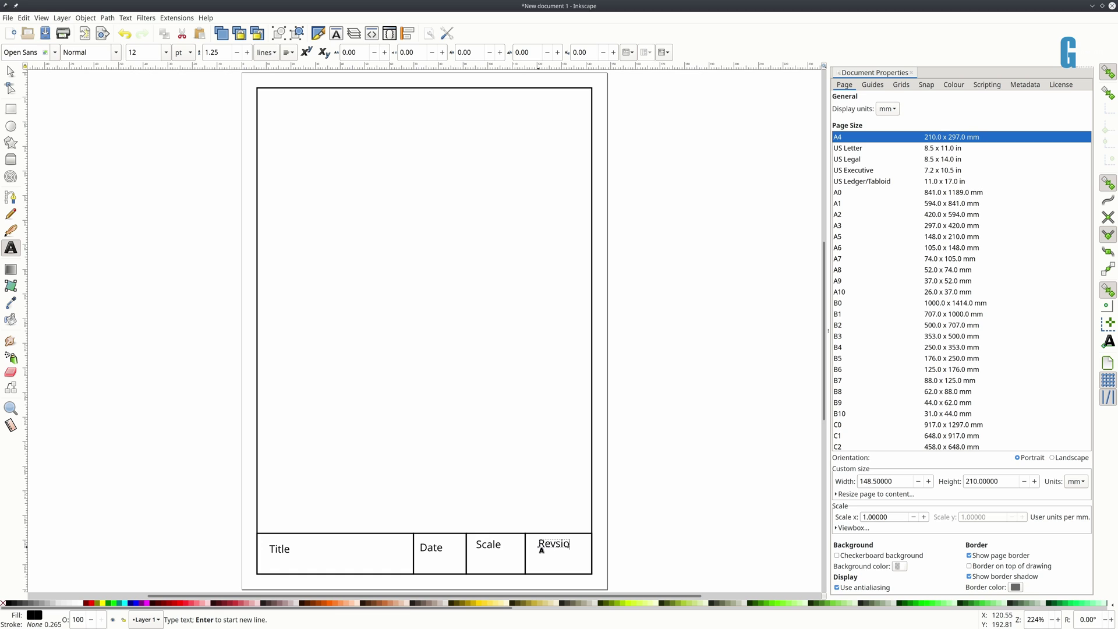
type("n")
key("BackSpace")
key("BackSpace")
key("BackSpace")
key("BackSpace")
type("ision")
key("Escape")
left_click(10, 71)
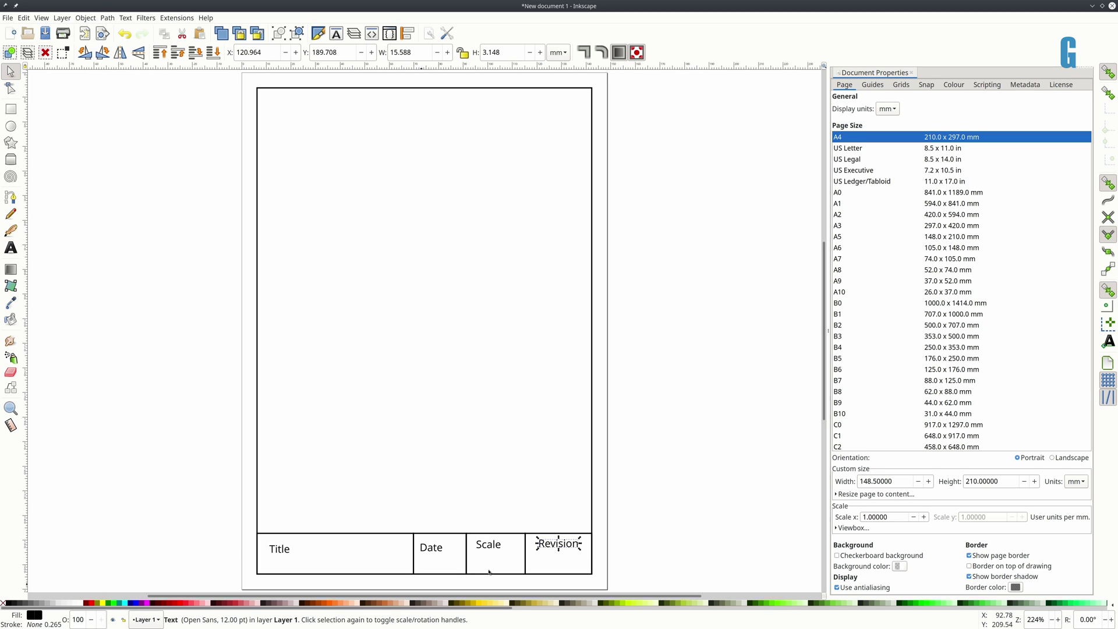
Select the Title, Date, Scale and Revision labels, with Title selected first
left_click(282, 551)
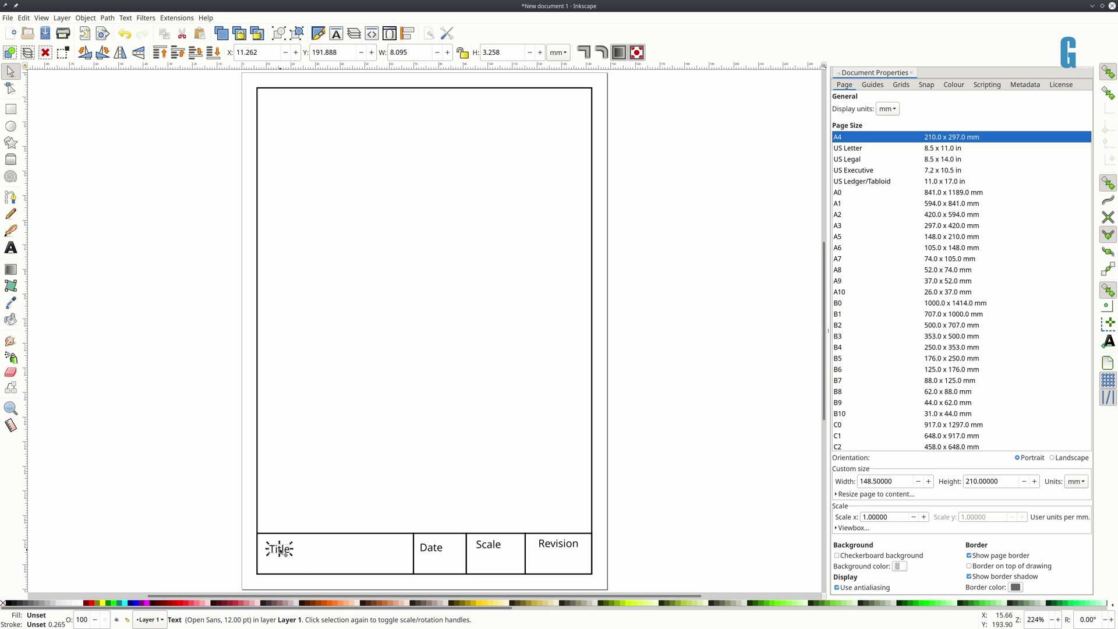
left_click(438, 552, "ctrl")
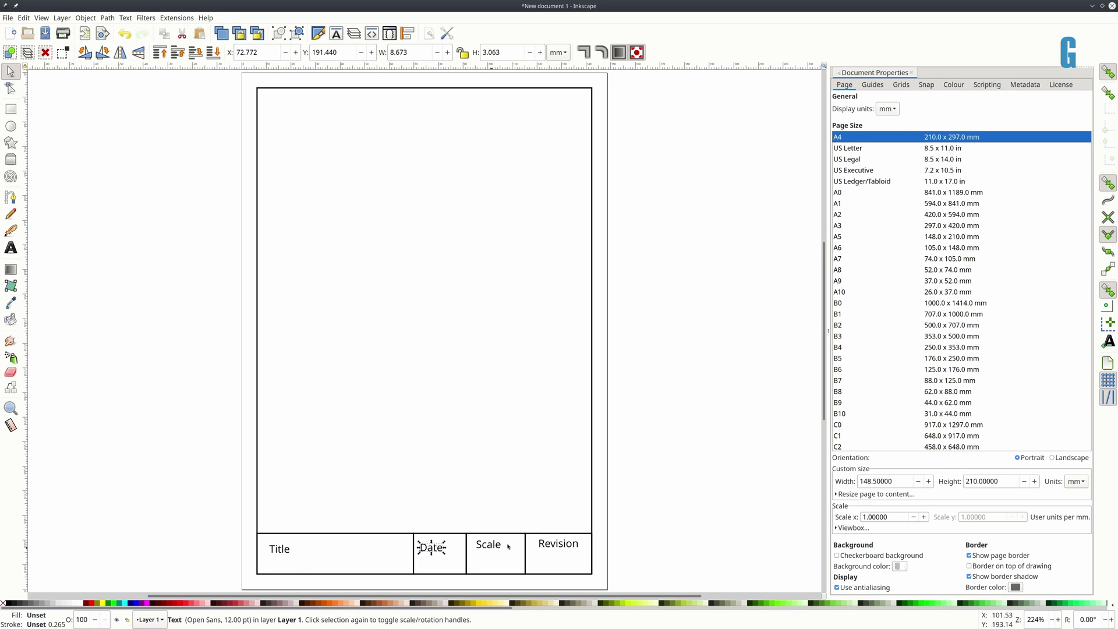
left_click(282, 550)
left_click(431, 549, "shift")
left_click(489, 546, "shift")
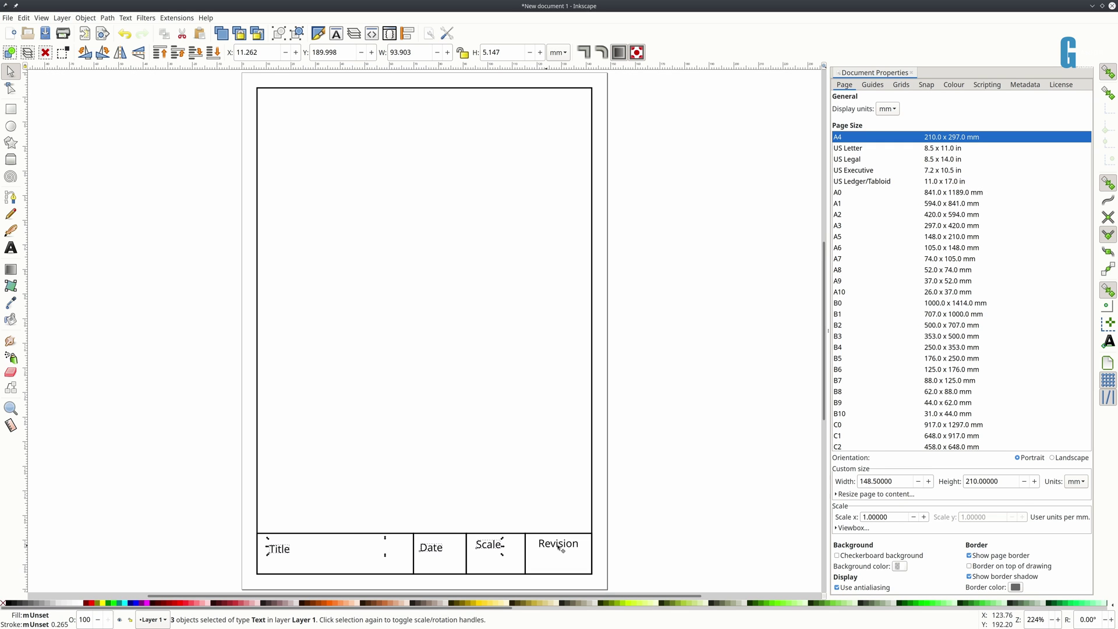
left_click(559, 544, "shift")
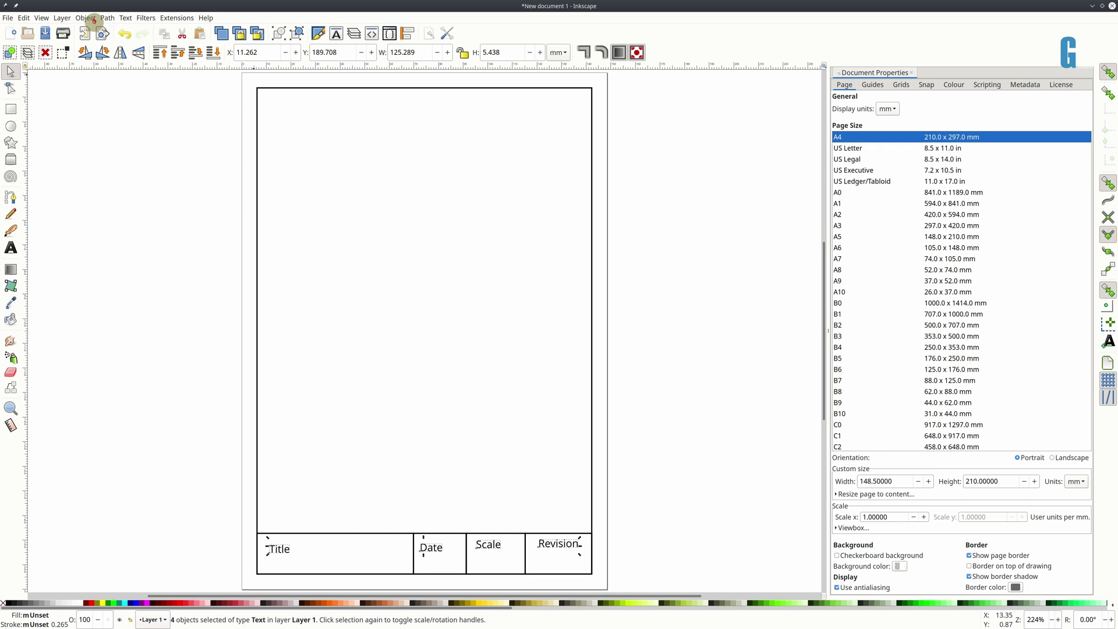
Align the labels' baselines relative to the first-selected Title label, then start a file import
left_click(91, 18)
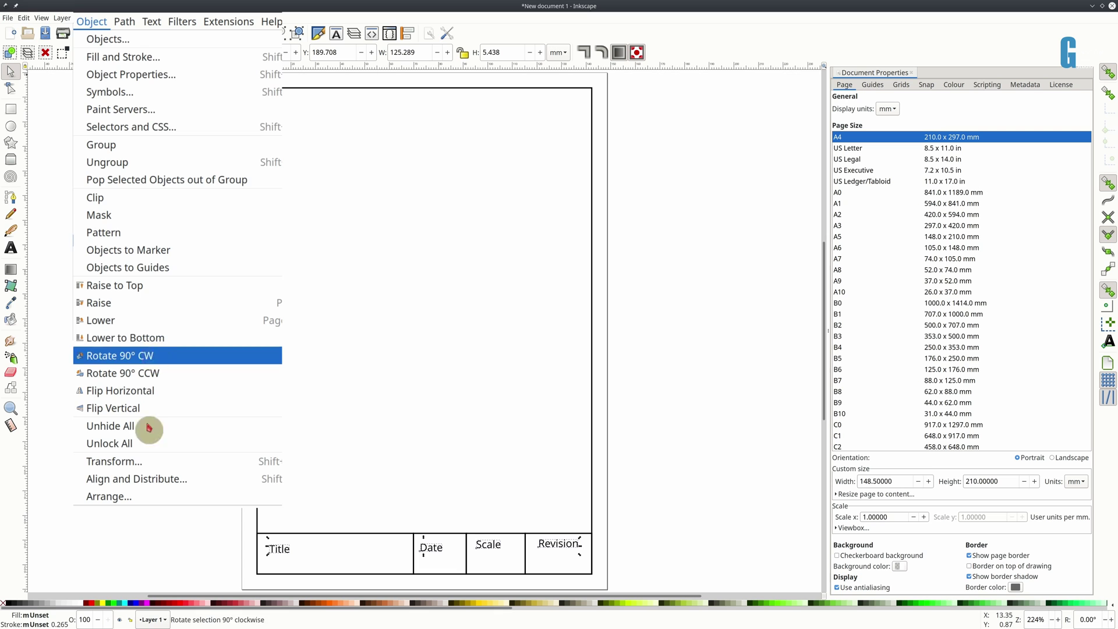
left_click(149, 448)
left_click(91, 22)
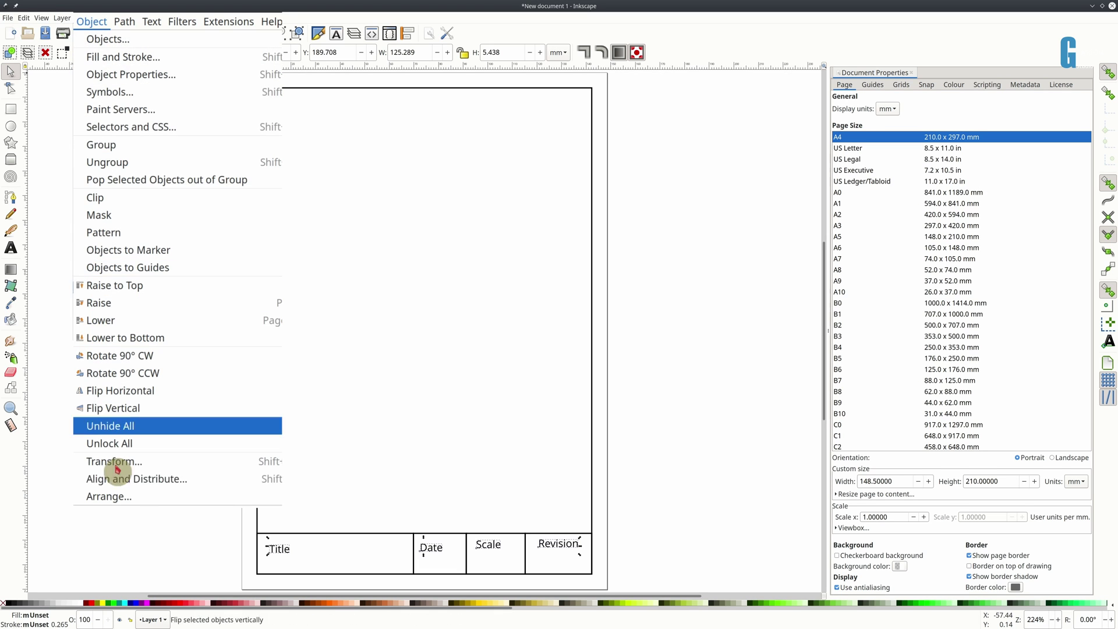
left_click(135, 486)
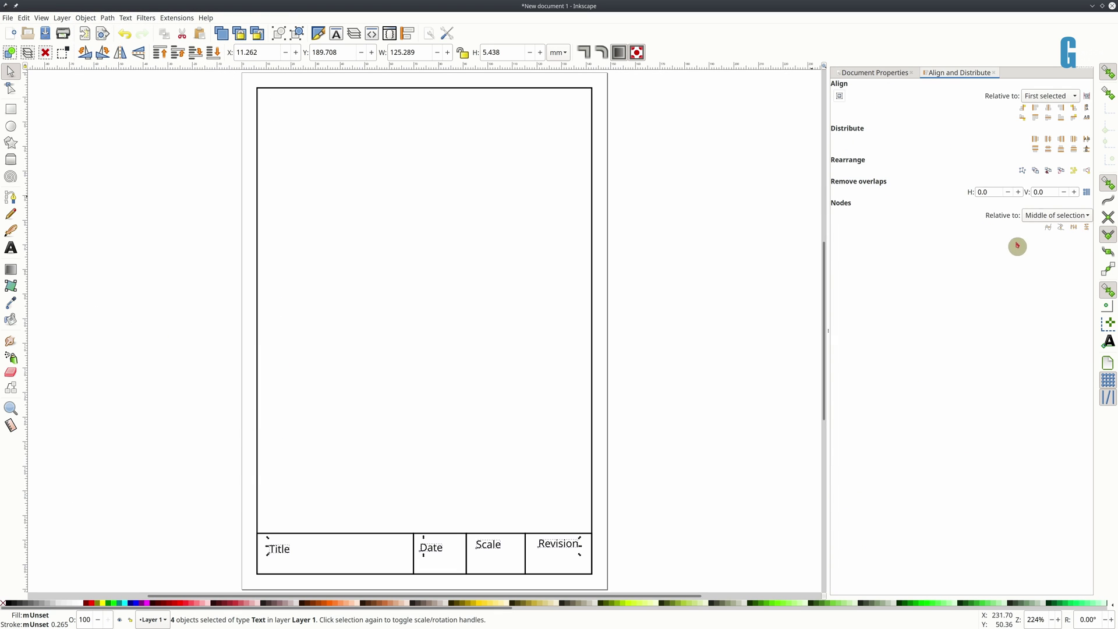
left_click(1048, 113)
left_click(1043, 117)
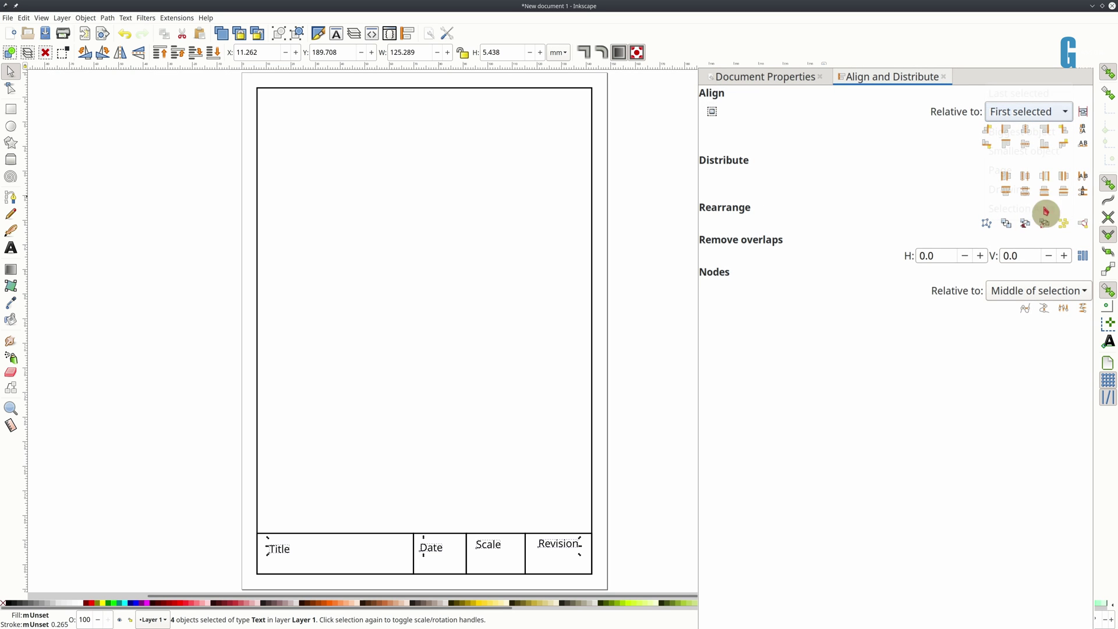
left_click(1025, 144)
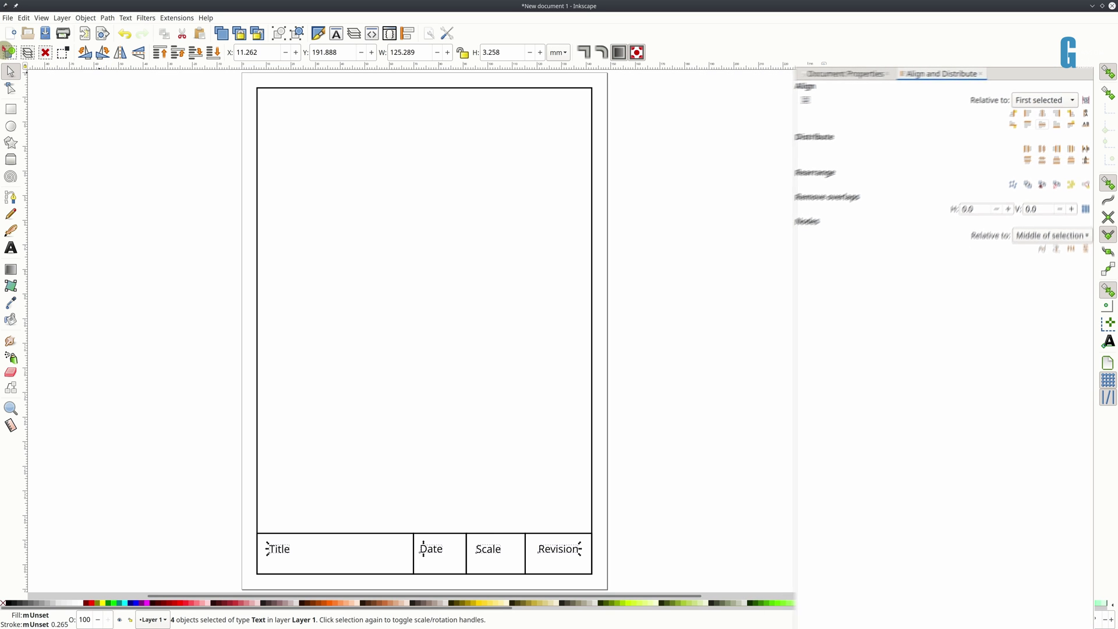
left_click(9, 18)
left_click(22, 183)
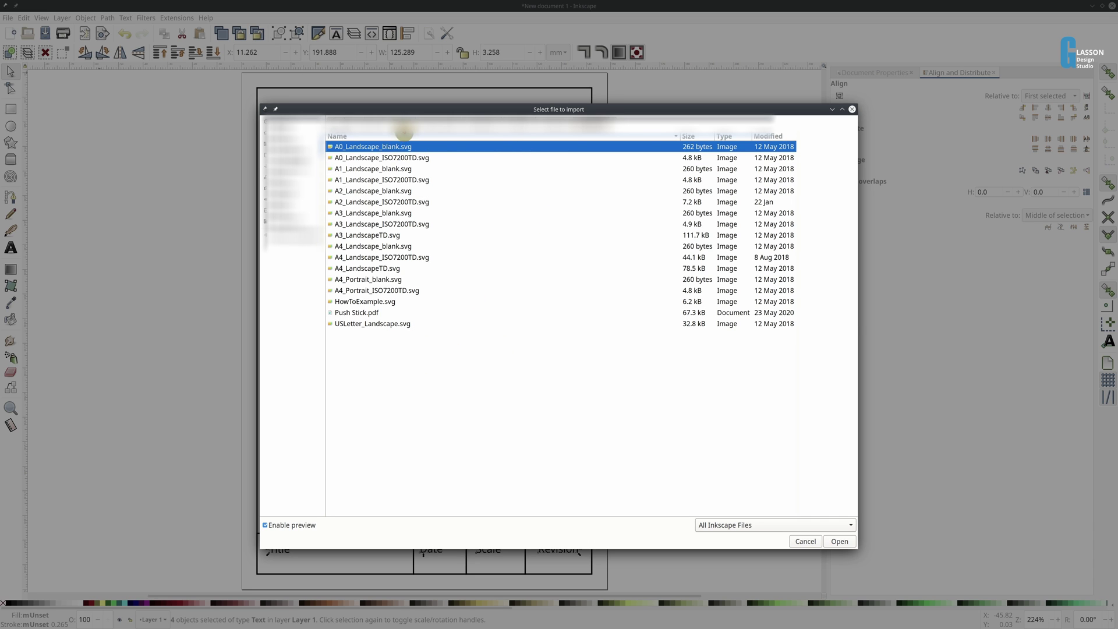
Import GDS Logo (Black) 100x100.png from the Other Assets folder with default bitmap settings
left_click(391, 121)
left_click(355, 213)
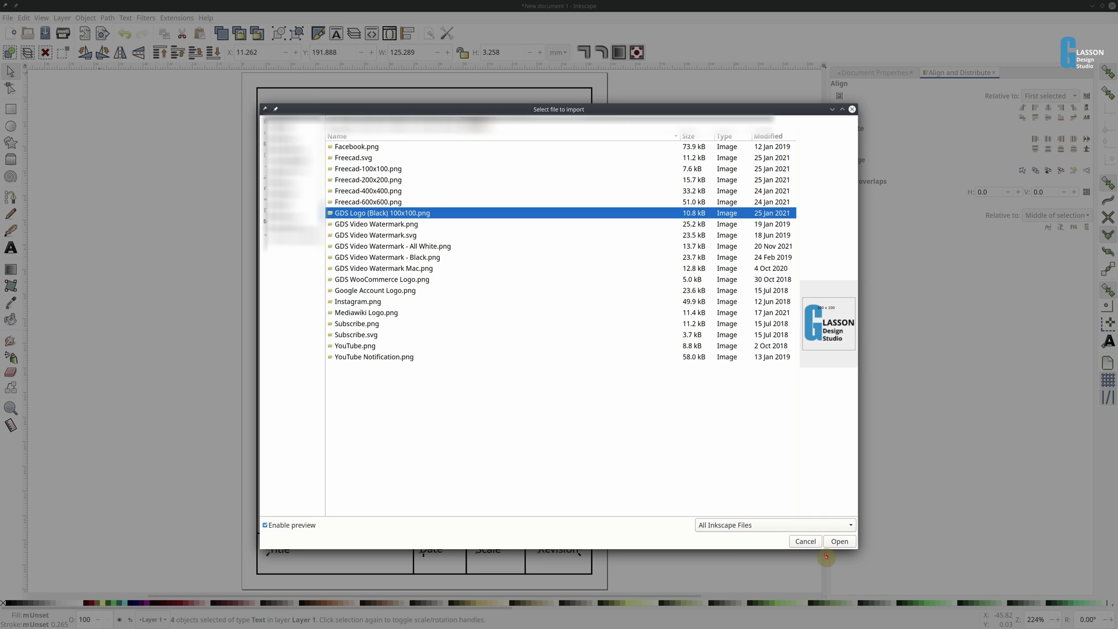
left_click(840, 542)
left_click(624, 368)
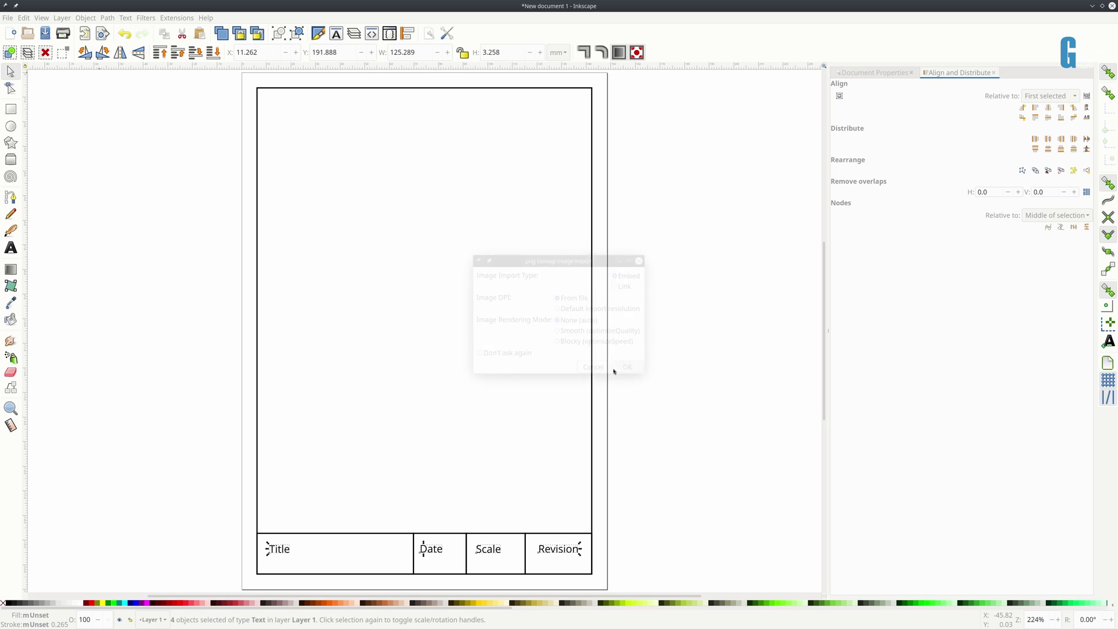
Move the logo into the border's bottom-right corner just above the Revision cell
left_click_drag(449, 361, 530, 486)
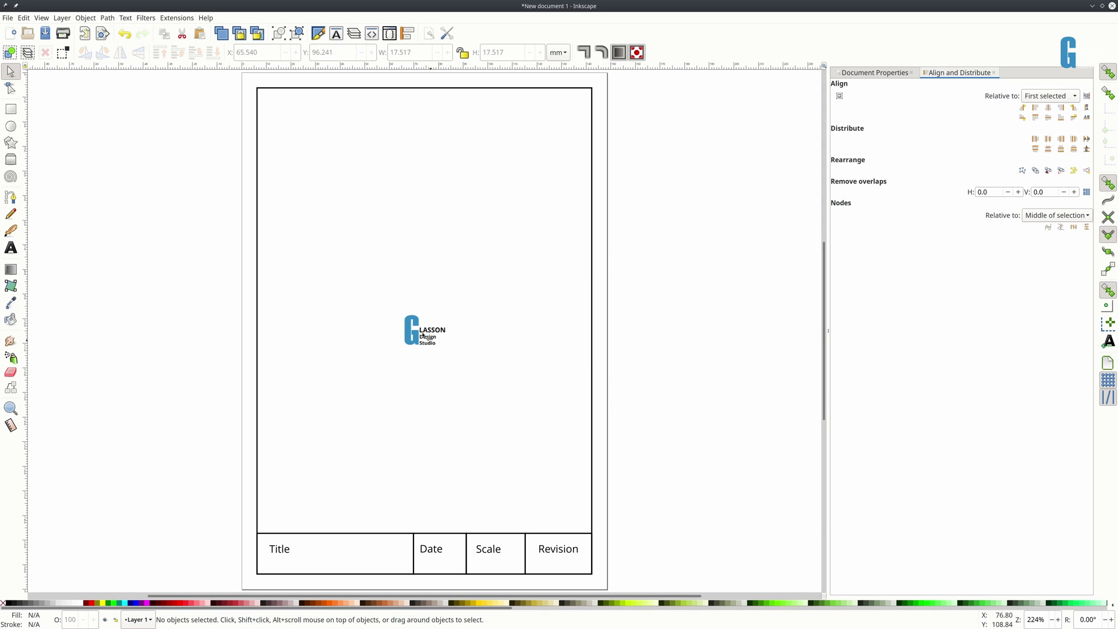
left_click(11, 71)
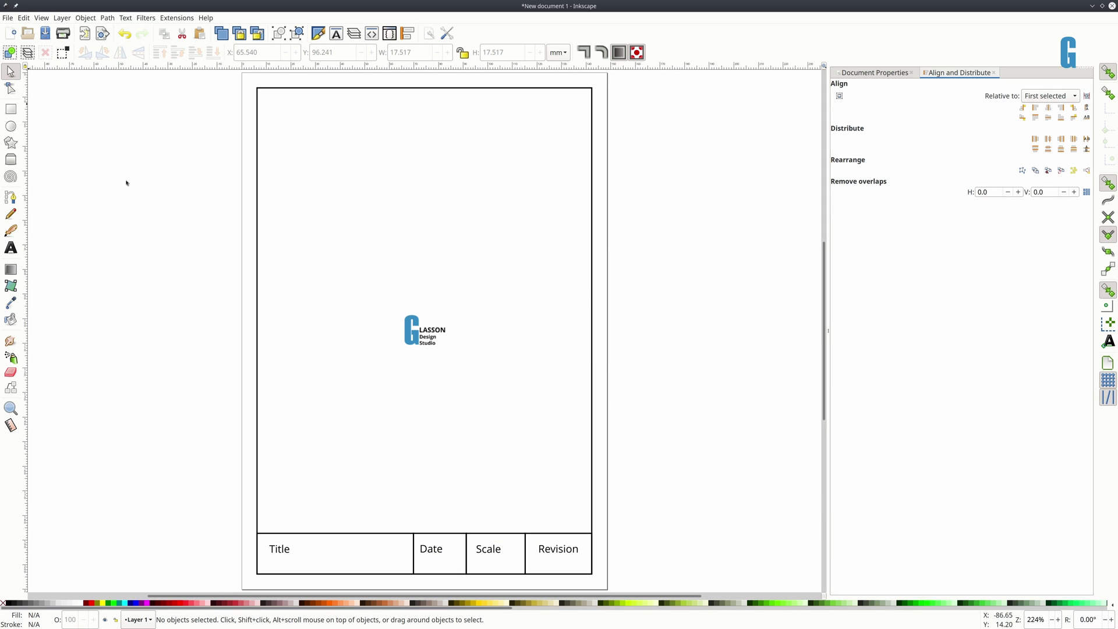
left_click(421, 350)
left_click_drag(420, 350, 576, 530)
Use Save a Copy to store the template under the name 'A5 Portrait New'
left_click(7, 17)
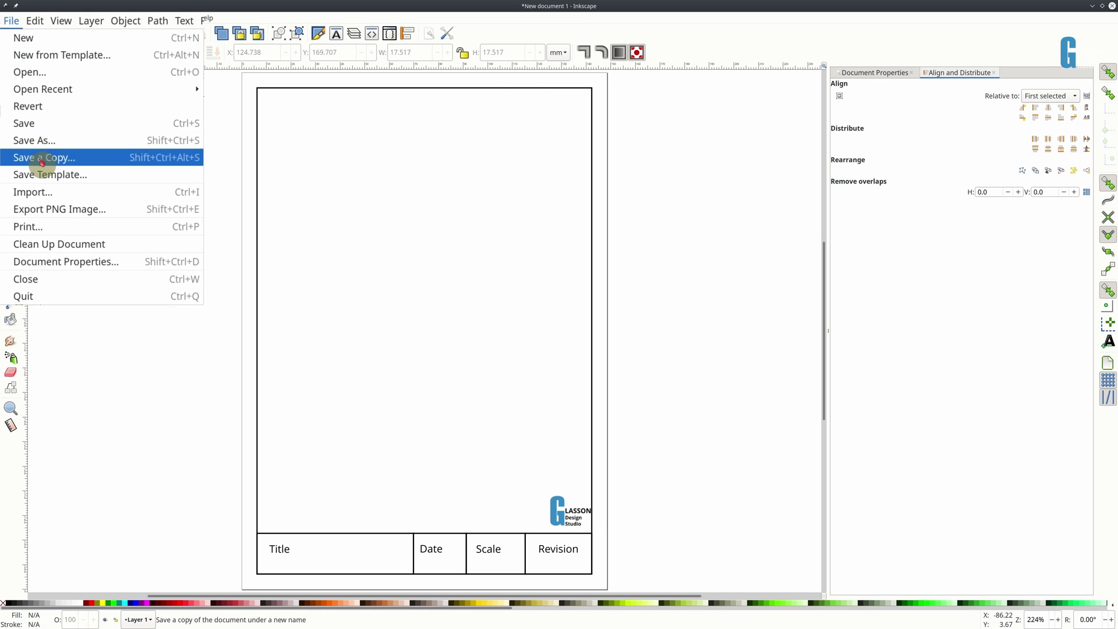
left_click(35, 126)
type("A5")
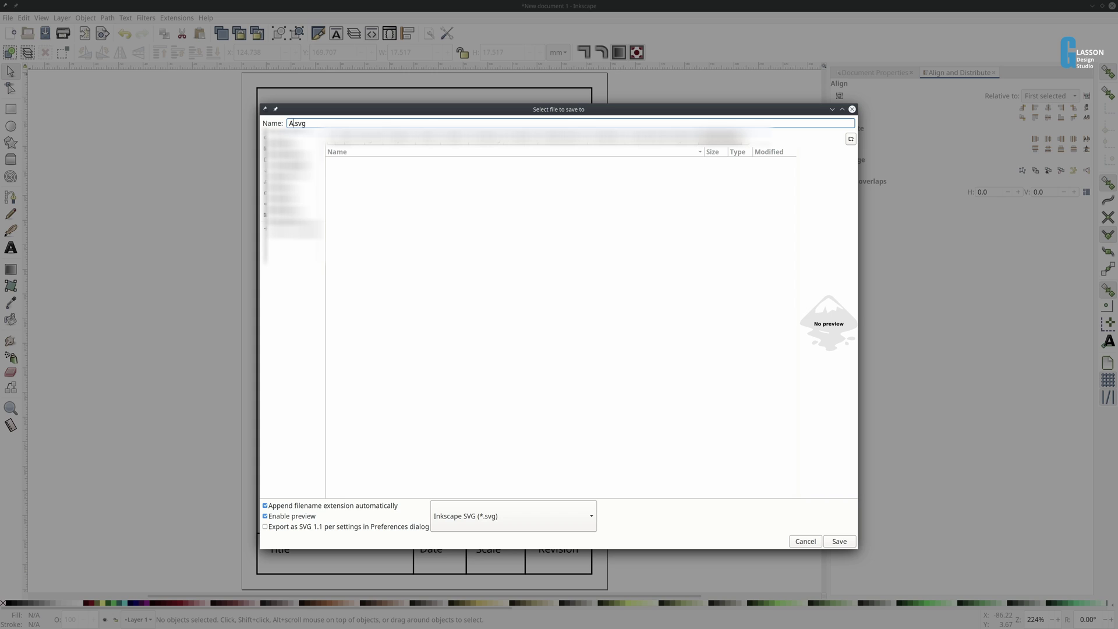
type(" Portrao")
key("BackSpace")
key("BackSpace")
type("it New")
key("Return")
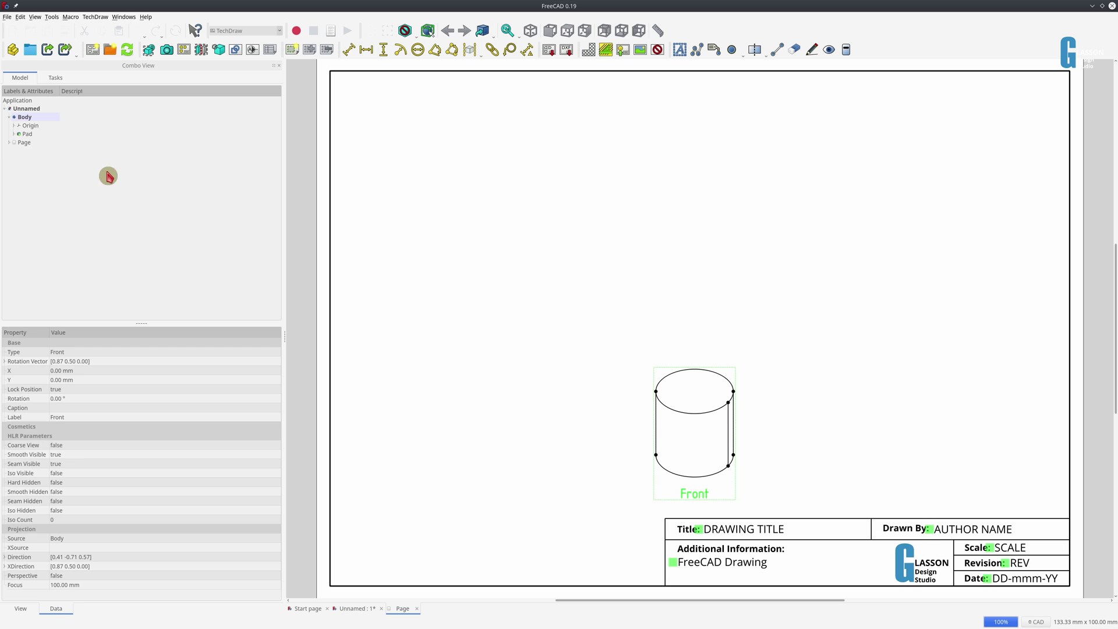
Swap the drawing page's template for the A5 Portrait New.svg file
left_click(12, 142)
left_click(33, 151)
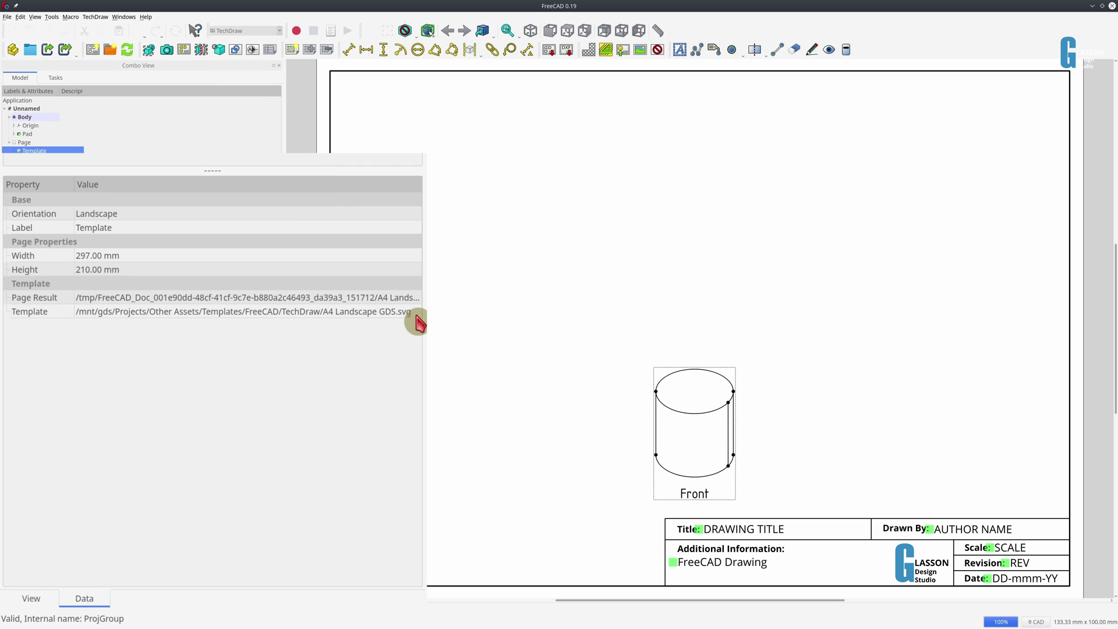
left_click(417, 317)
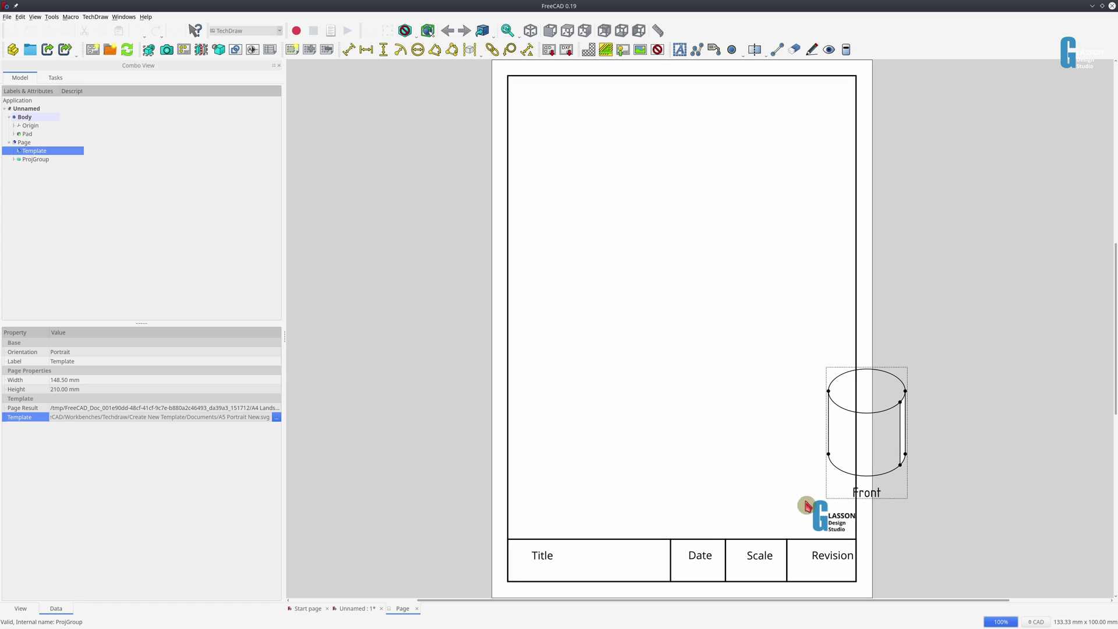
Drag the Front view left into the portrait page's drawing area
left_click(712, 494)
left_click_drag(711, 493, 687, 503)
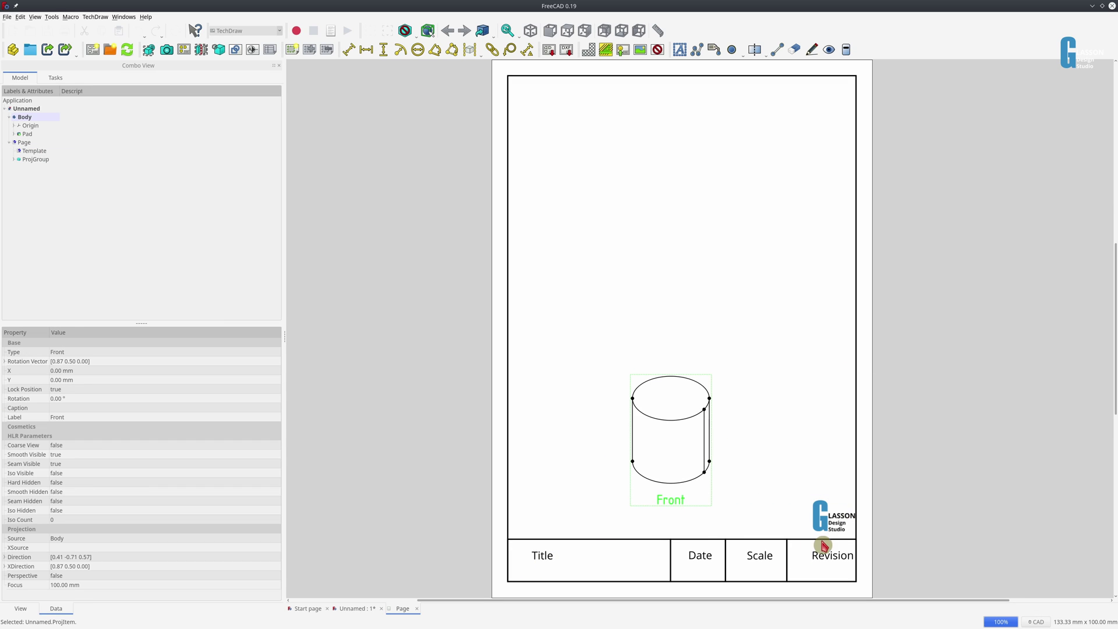
scroll(821, 544, "down", 2)
scroll(744, 531, "down", 2)
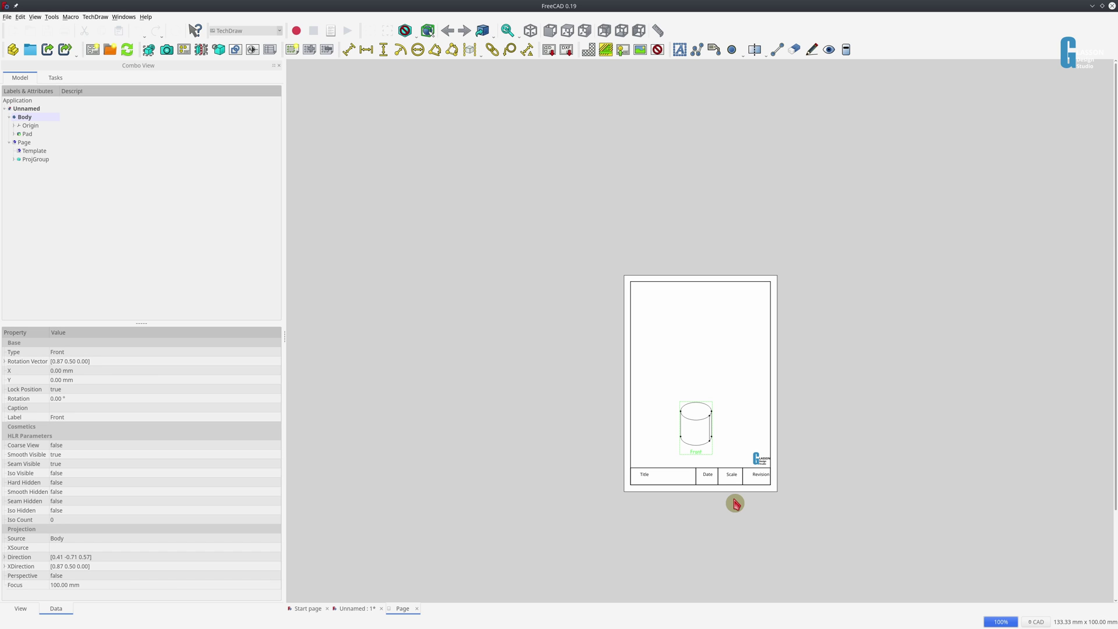
scroll(735, 503, "up", 4)
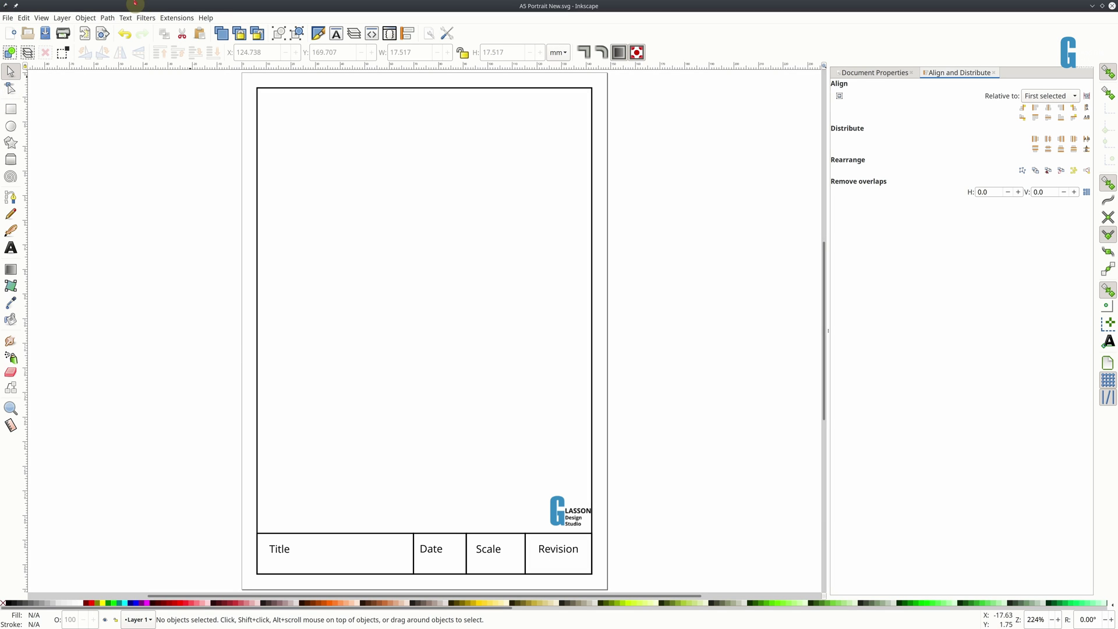
Show the A5 template's SVG node tree in Inkscape's XML Editor dock
left_click(24, 18)
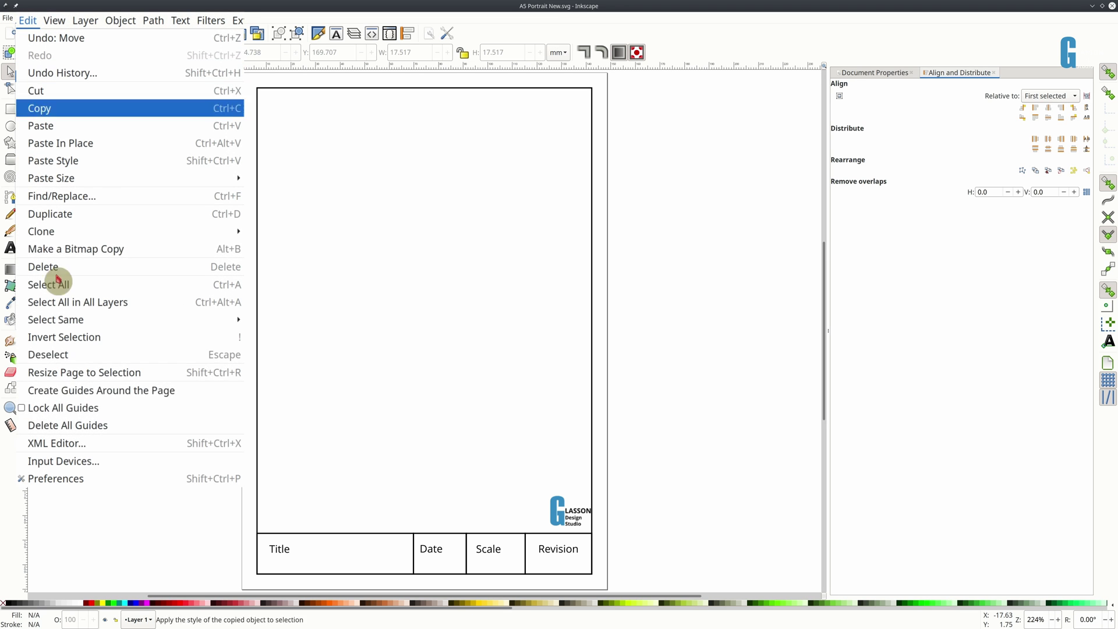
left_click(72, 447)
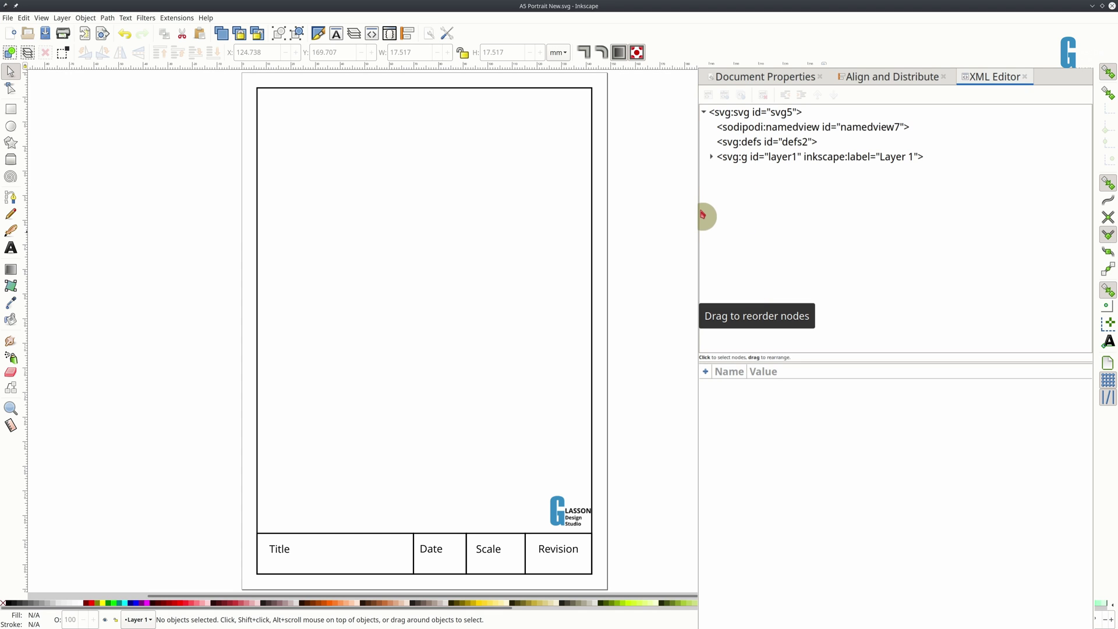
Expand layer1 and inspect the border and cell rects, then the Title text node text6231
left_click(781, 114)
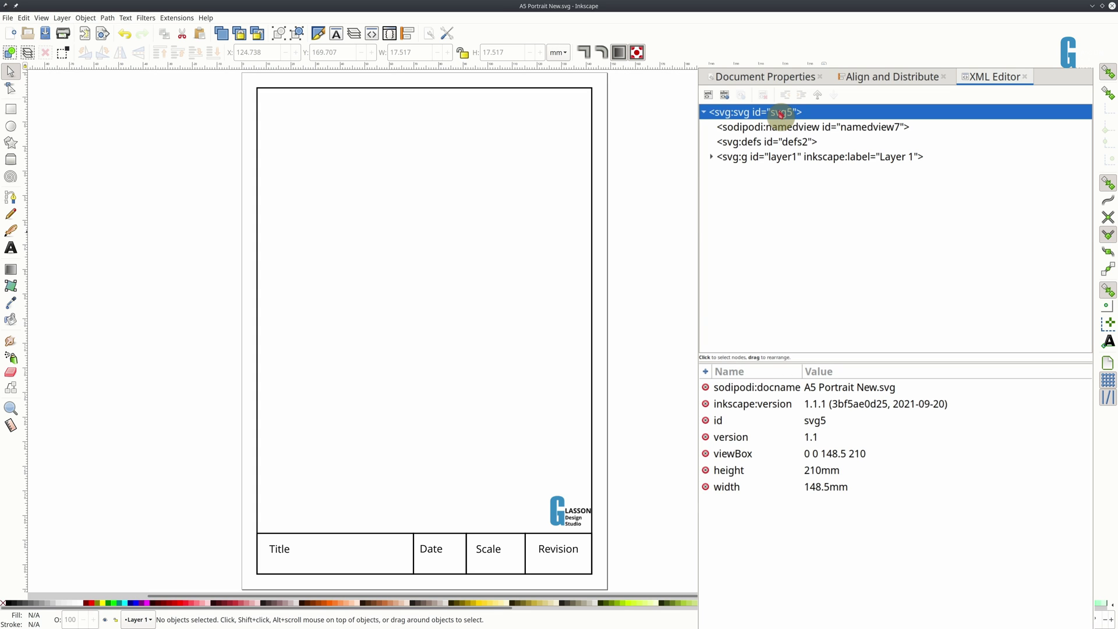
left_click(763, 157)
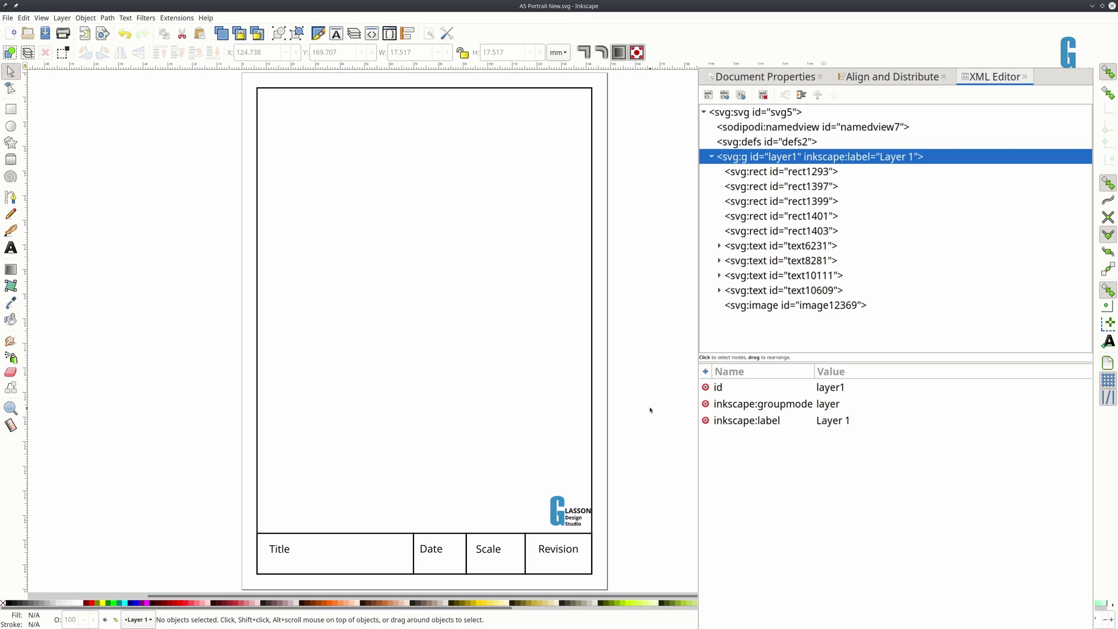
left_click(783, 173)
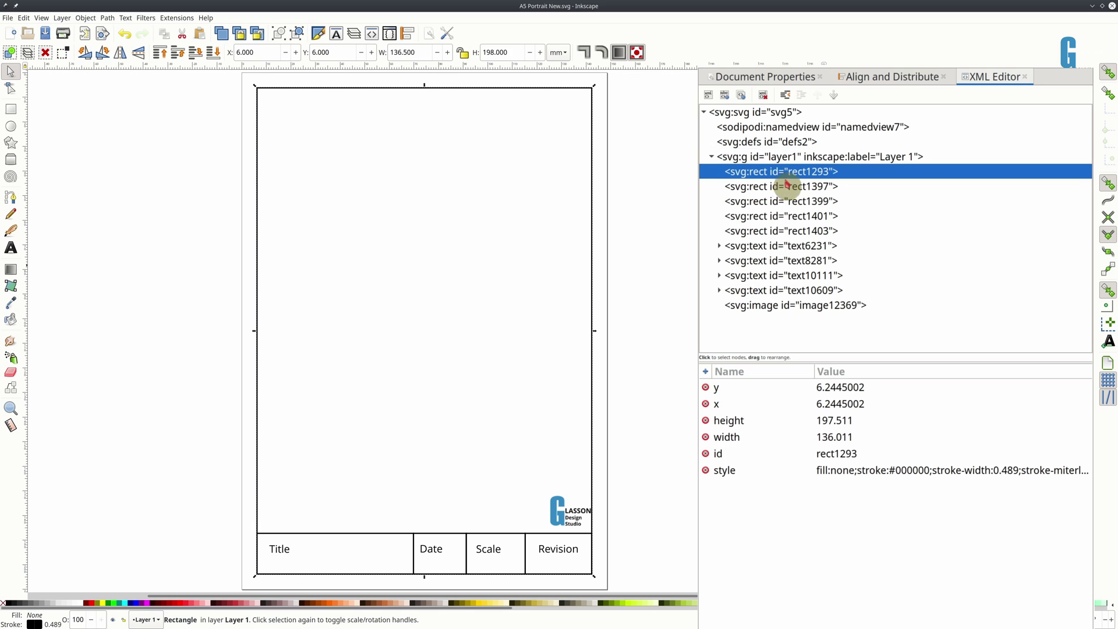
left_click(785, 201)
left_click(797, 219)
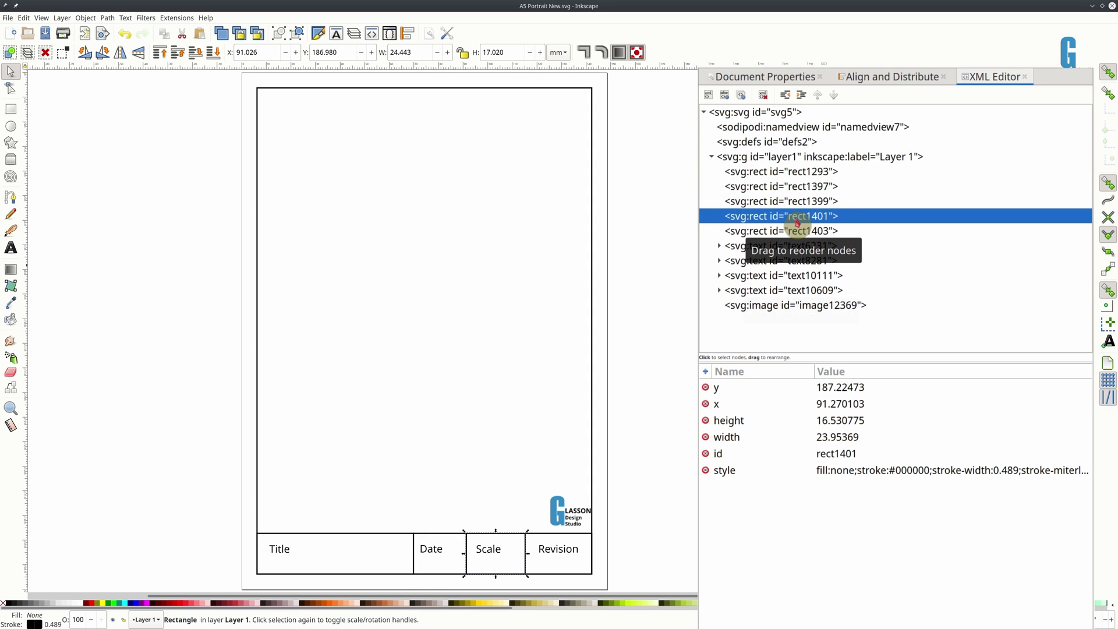
left_click(786, 246)
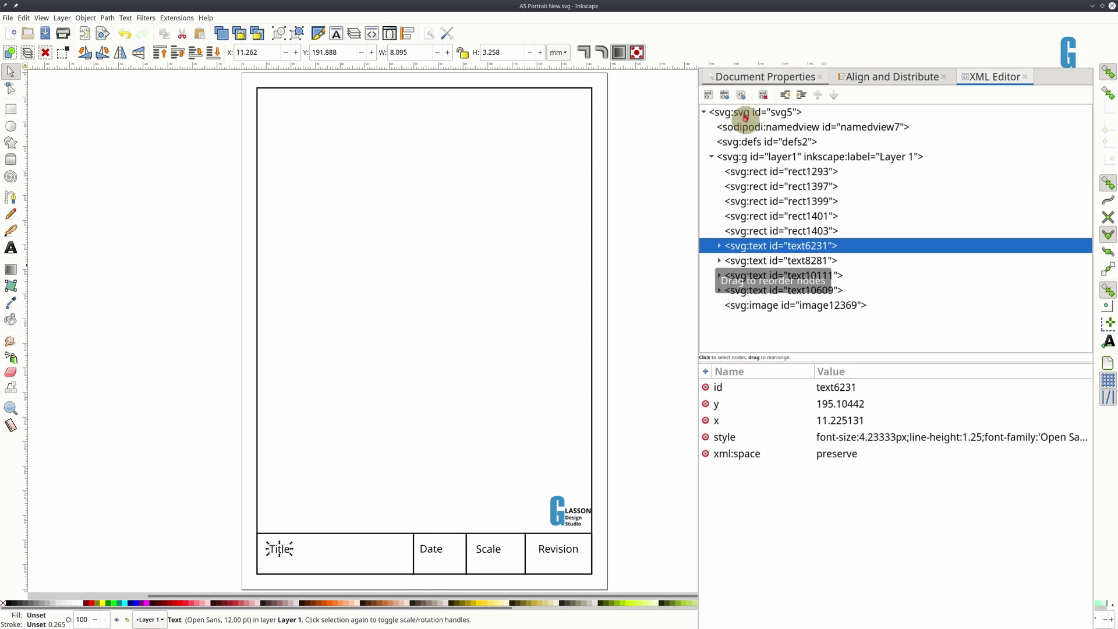
left_click(978, 454)
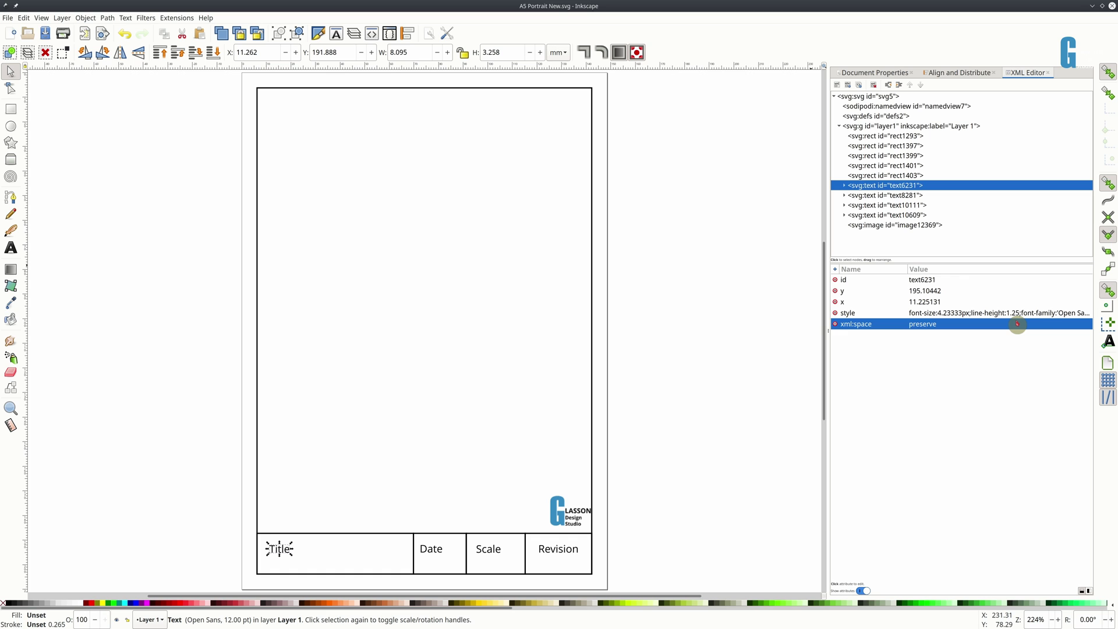
left_click(931, 351)
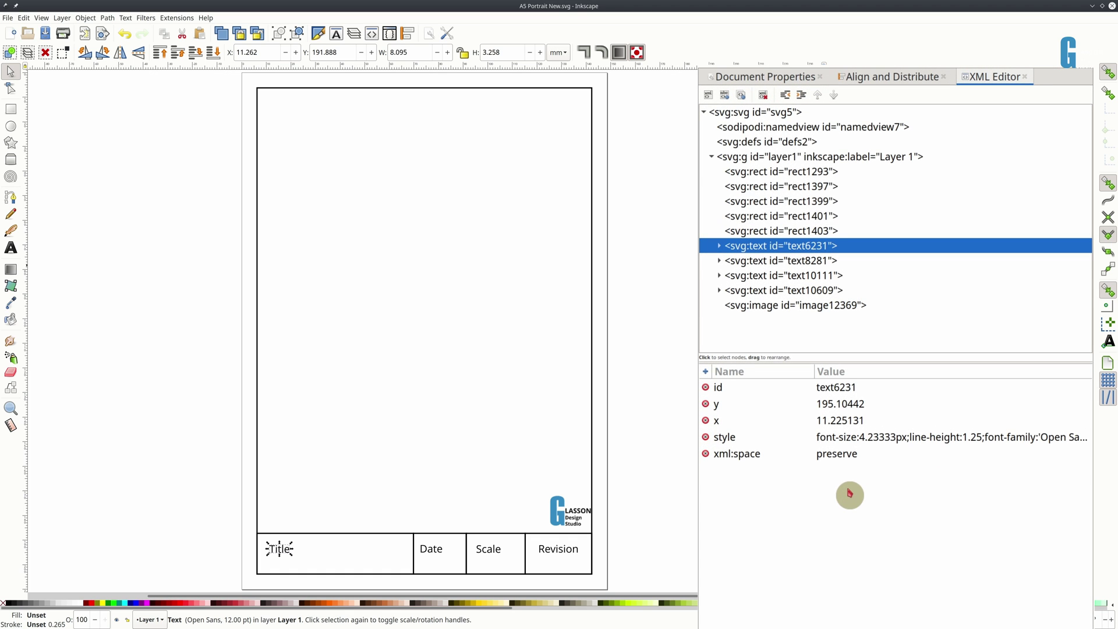
Add a freecad:editable attribute with value Title to the Title text node text6231
left_click(705, 371)
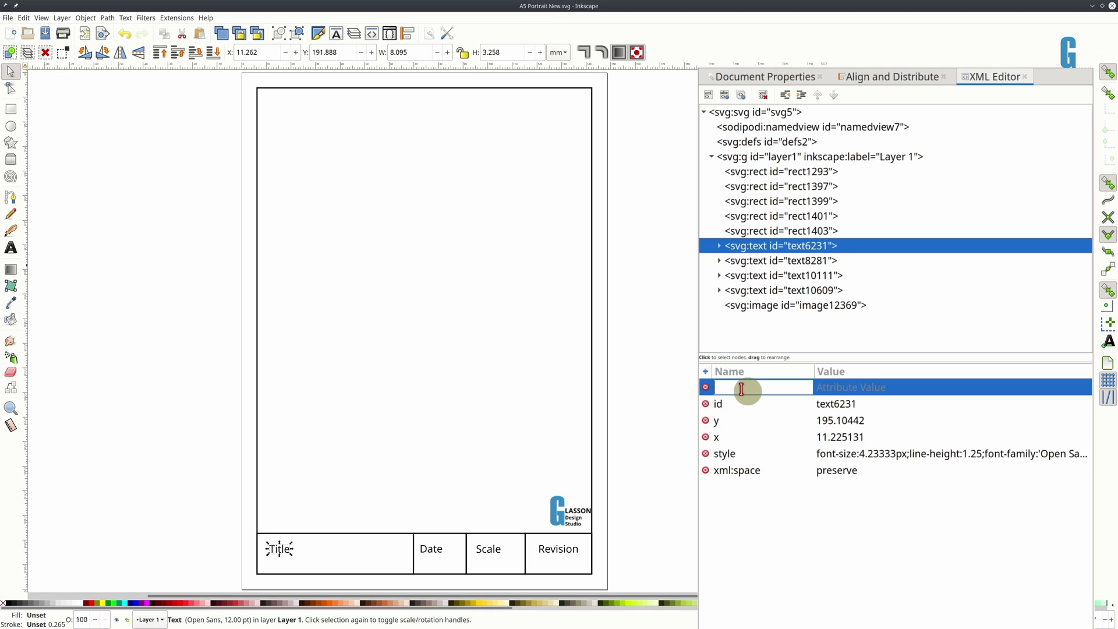
type("freecad:edi")
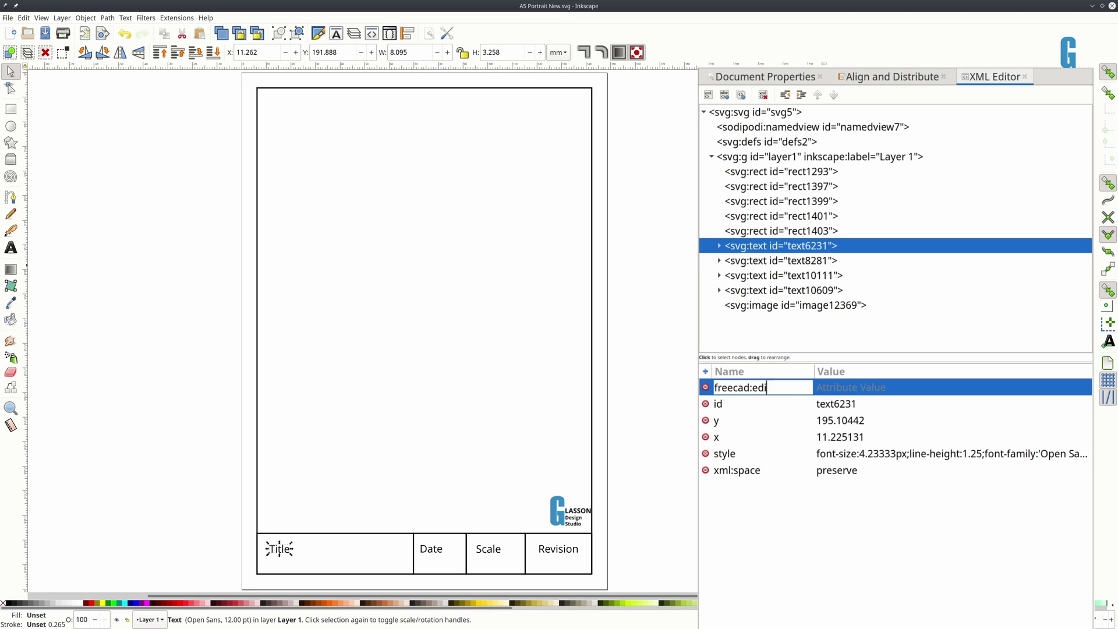
type("table")
key("Return")
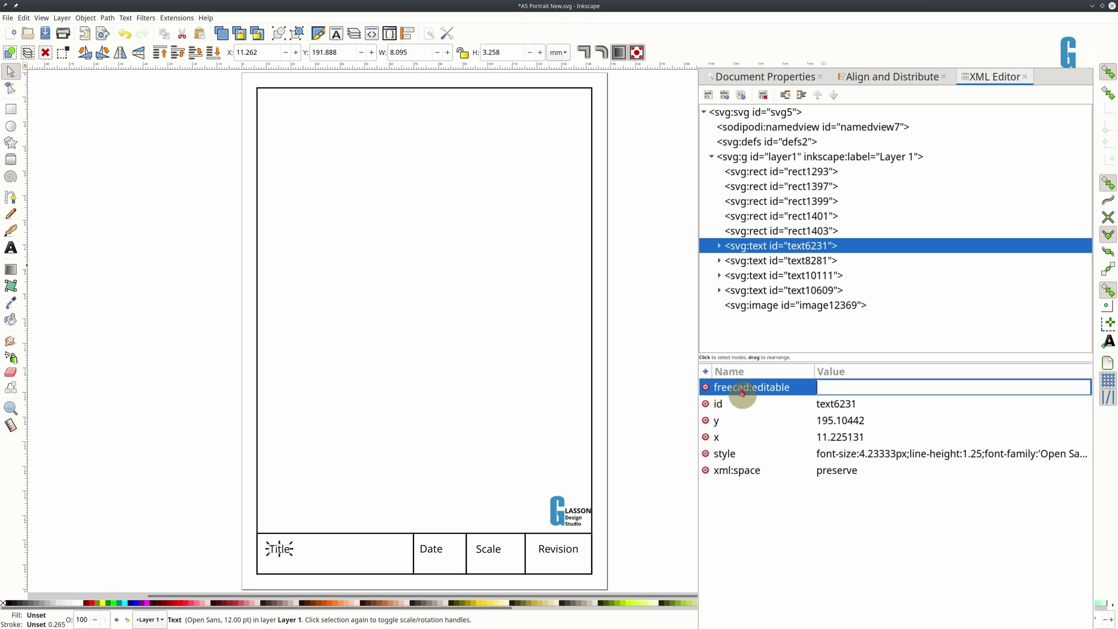
type("Title")
key("Return")
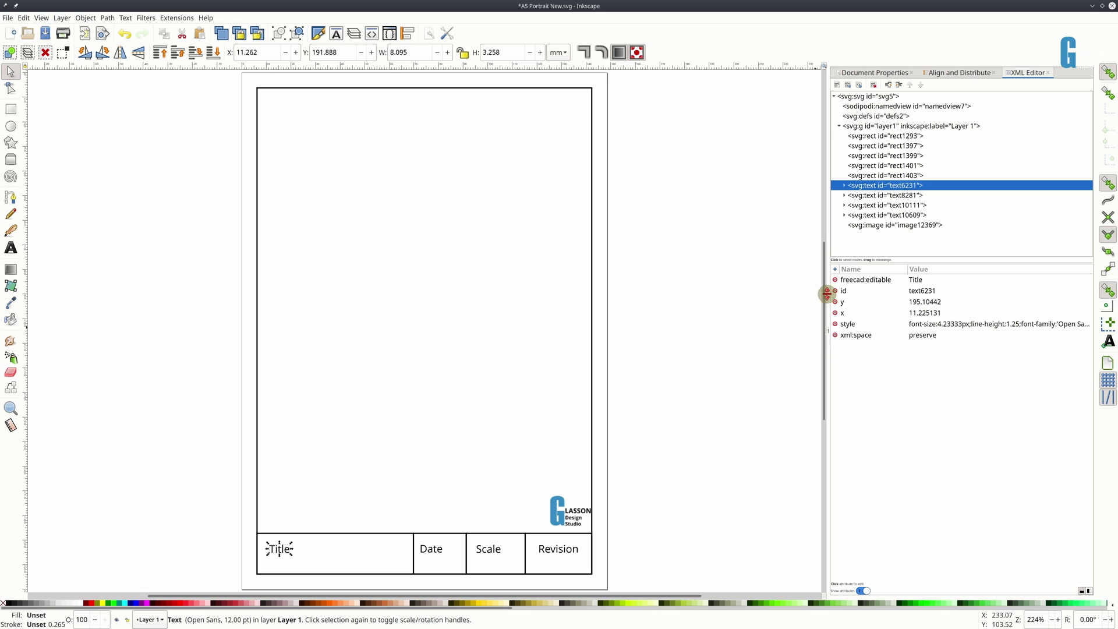
left_click(852, 282)
left_click(861, 290)
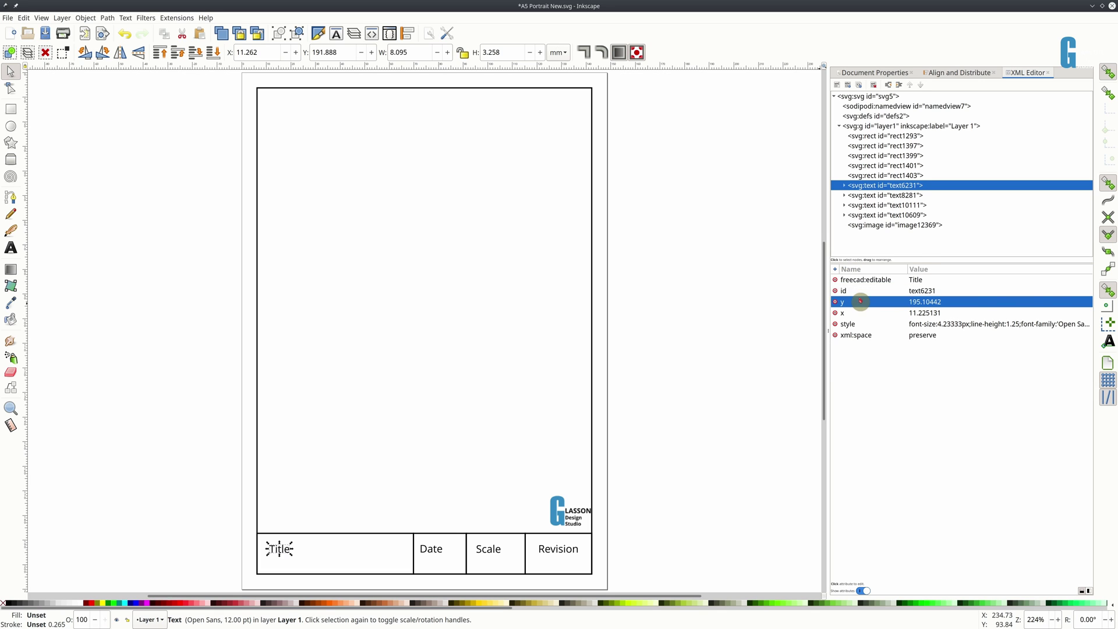
left_click(869, 284)
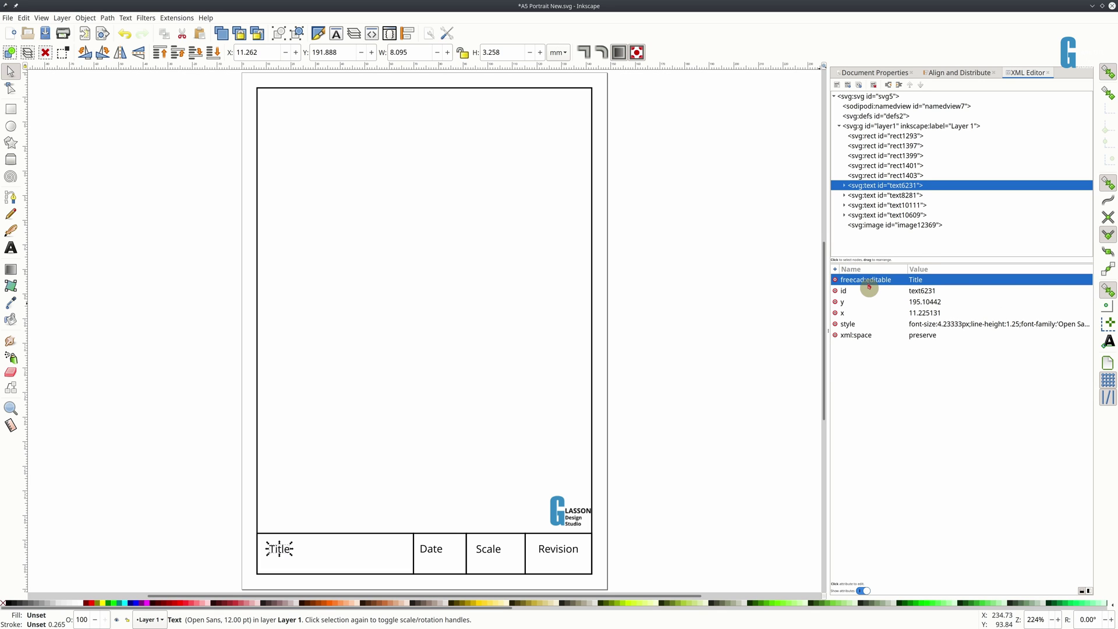
left_click(914, 280)
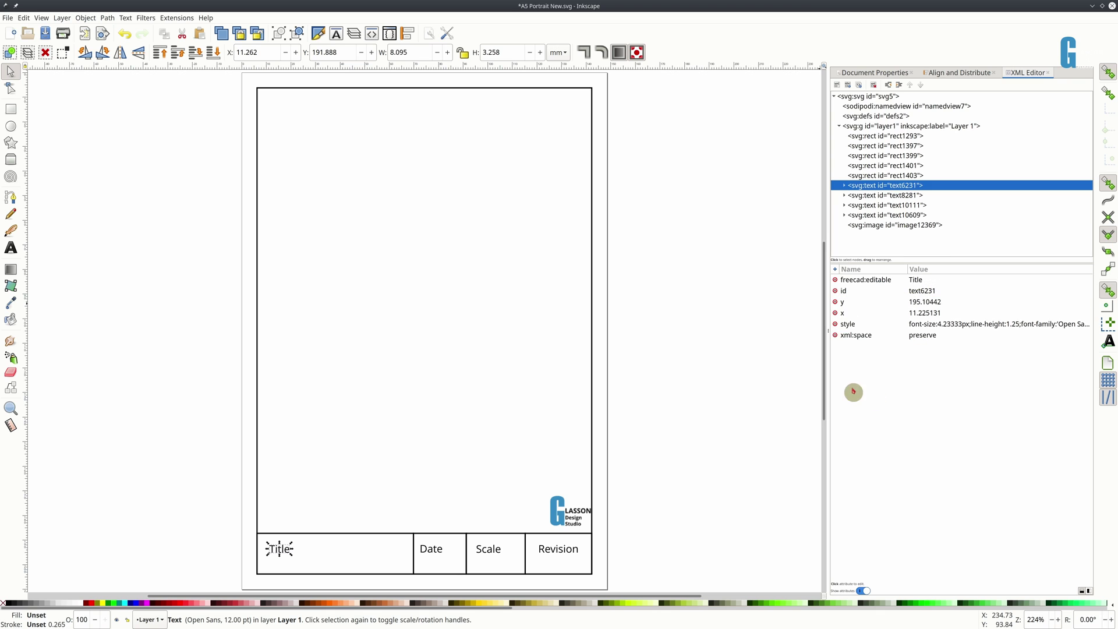
Give the Date text node text8281 freecad:editable=dd-mmm-yy, then start a new attribute on Revision
left_click(869, 196)
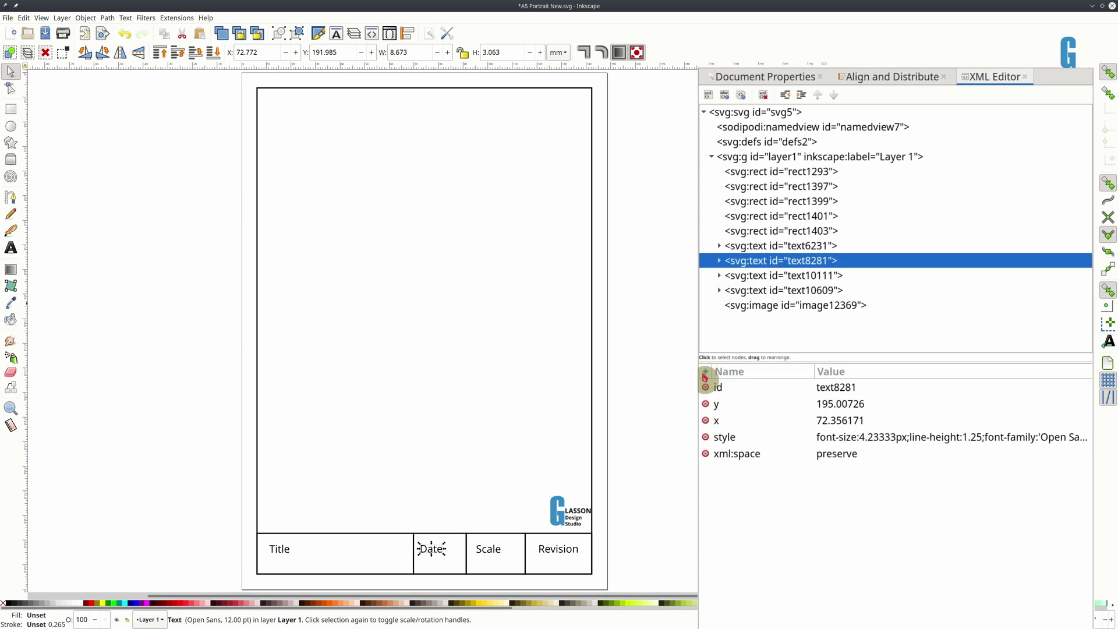
left_click(837, 279)
left_click(706, 371)
type("freecad:editable")
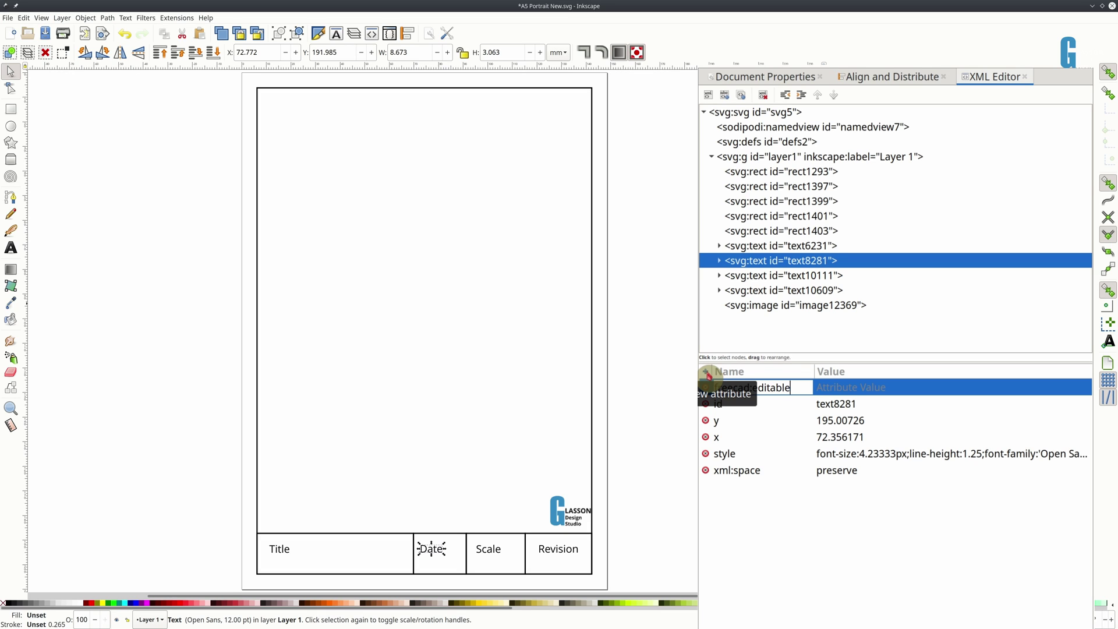
key("Return")
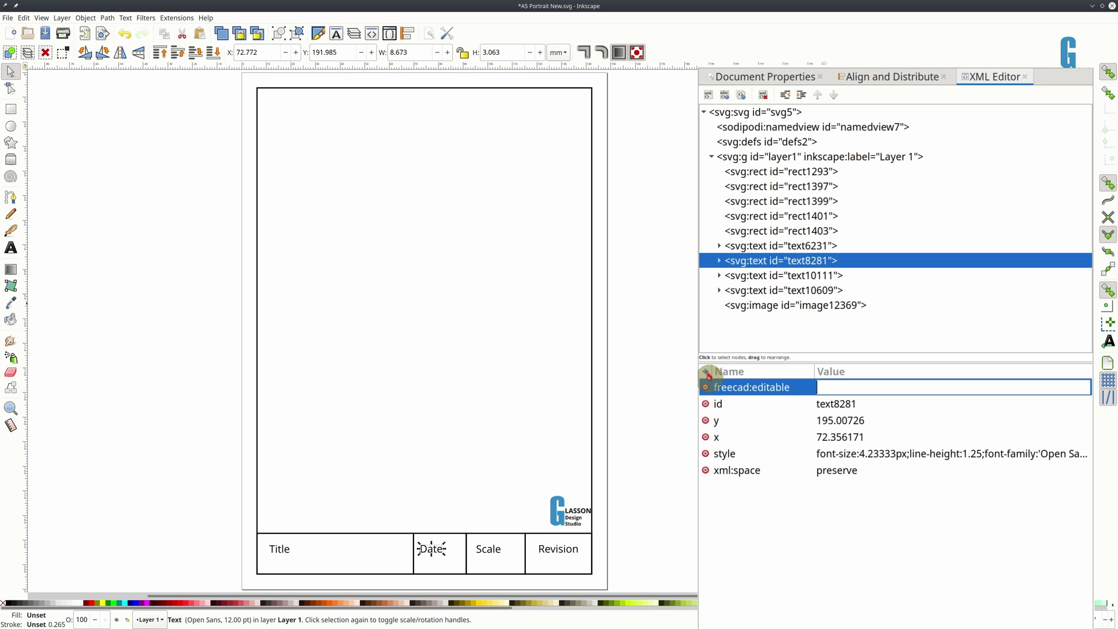
type("dd-mmm-yy")
key("Return")
left_click(861, 205)
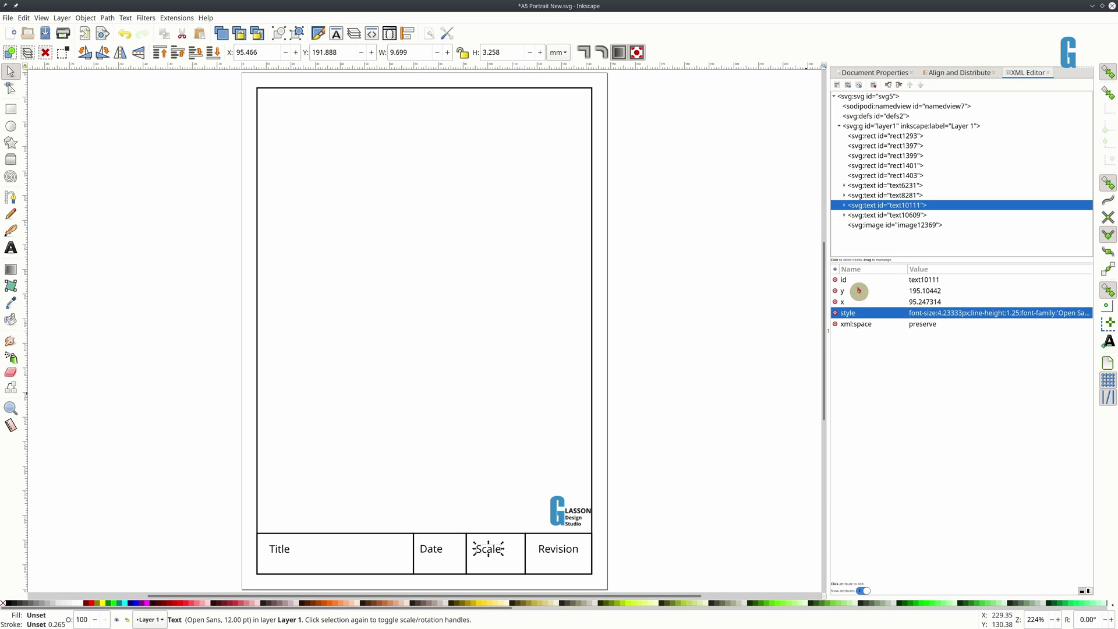
left_click(854, 357)
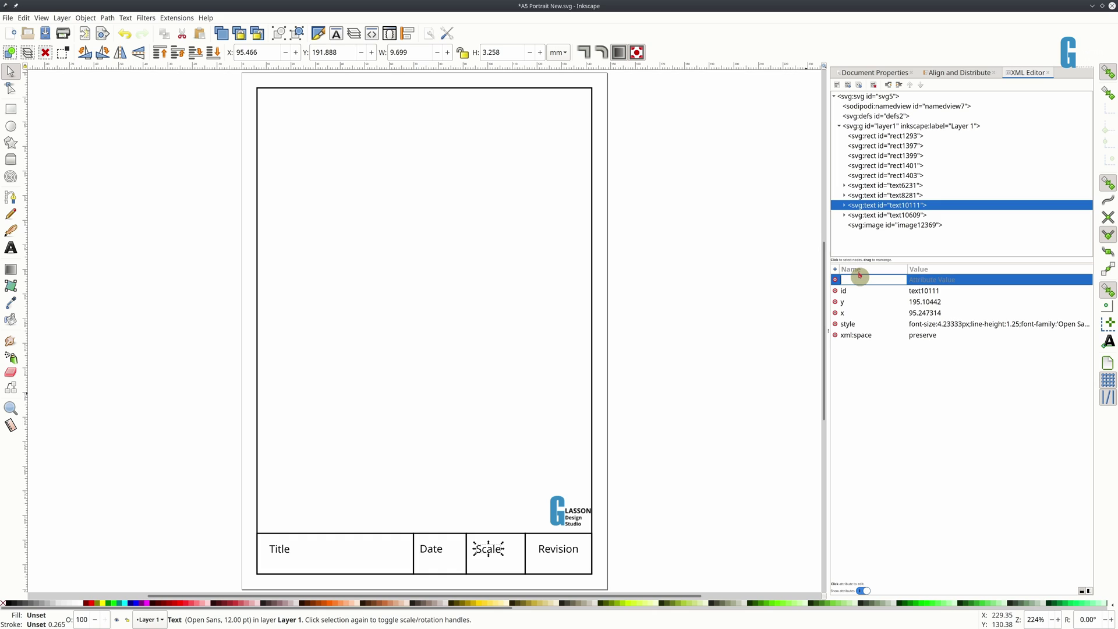
Add an 'Autor' text inside the page border, rotated 90° counter-clockwise
left_click(11, 248)
left_click(553, 387)
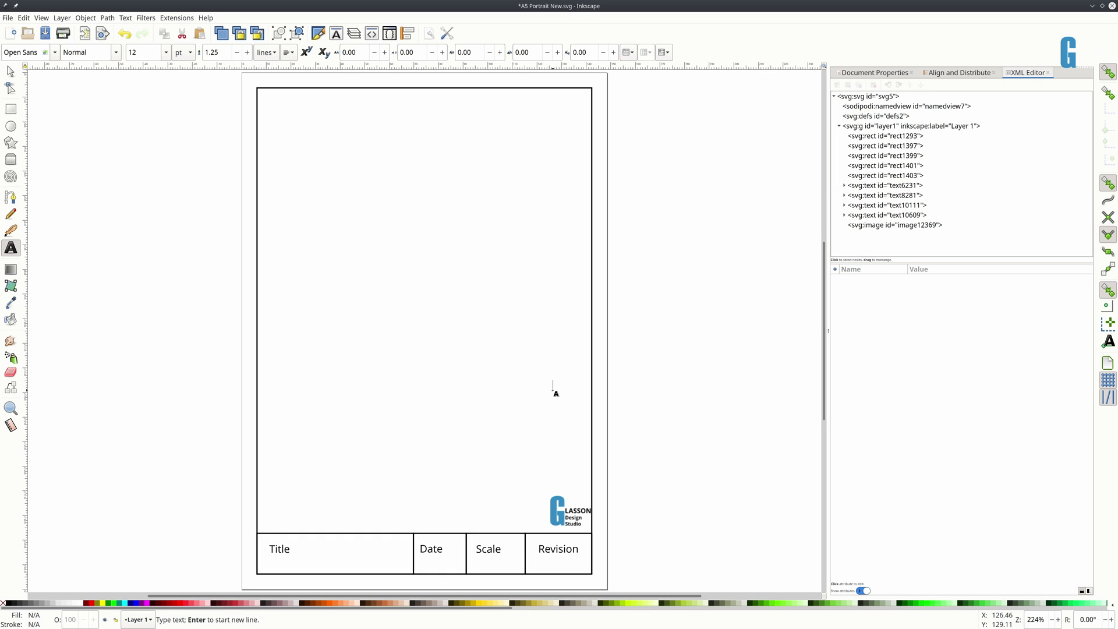
type("Autor")
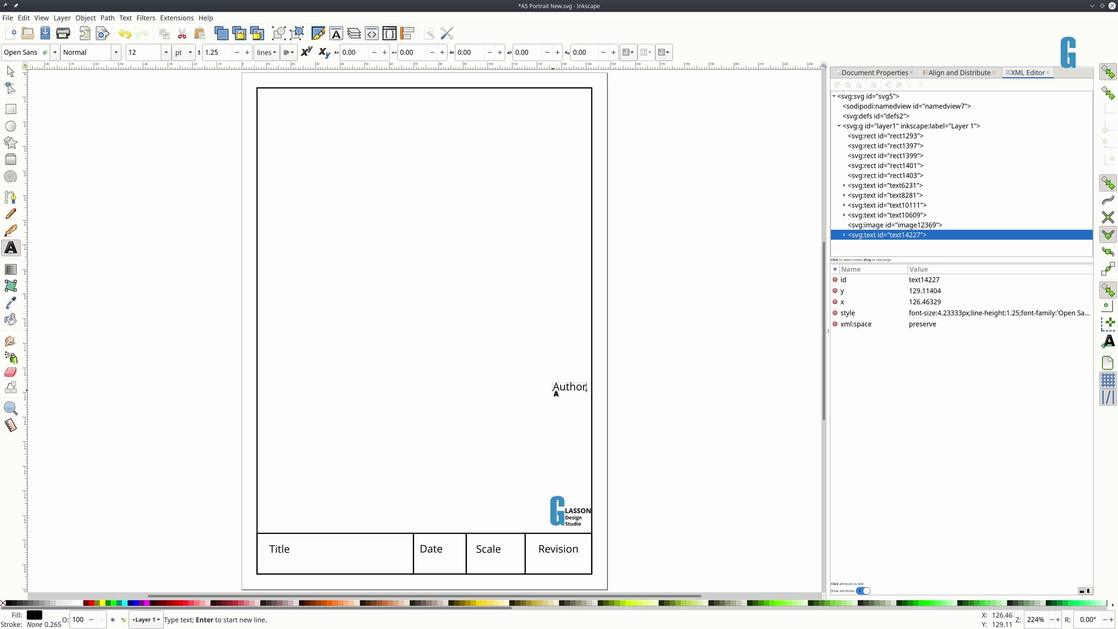
left_click(10, 71)
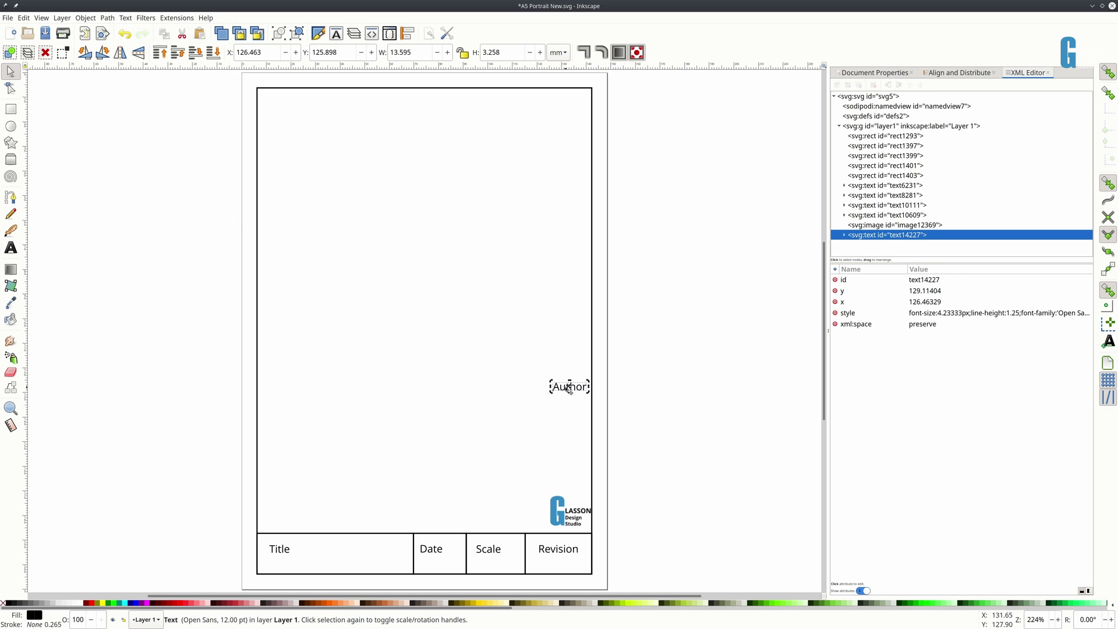
key("ctrl+bracketleft")
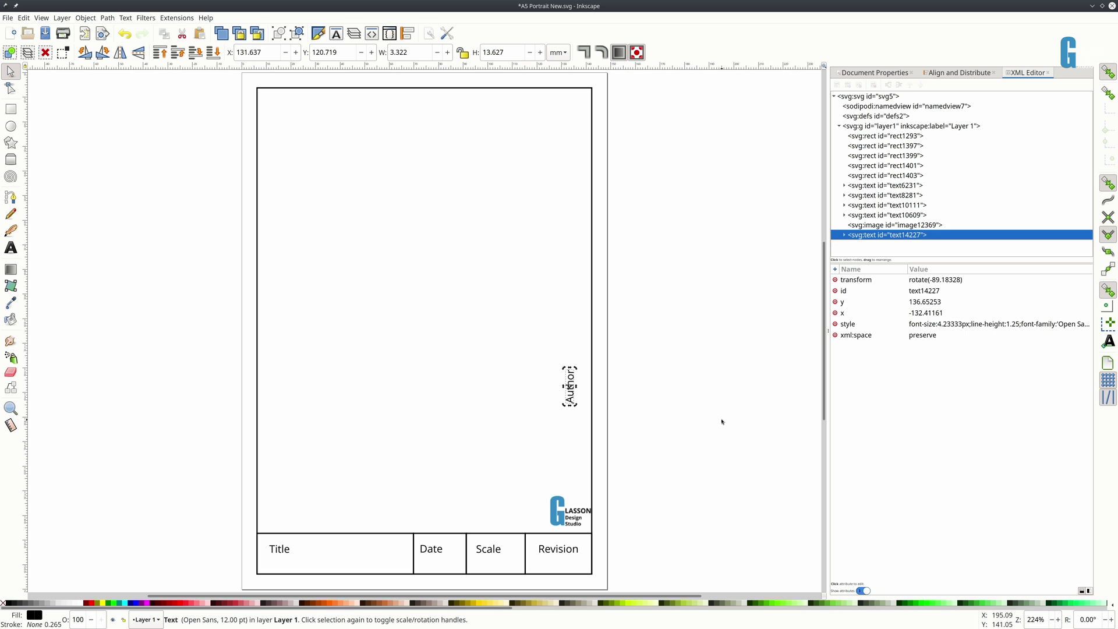
Tag the Author text with a freecad:editable attribute and save the template file
left_click(837, 269)
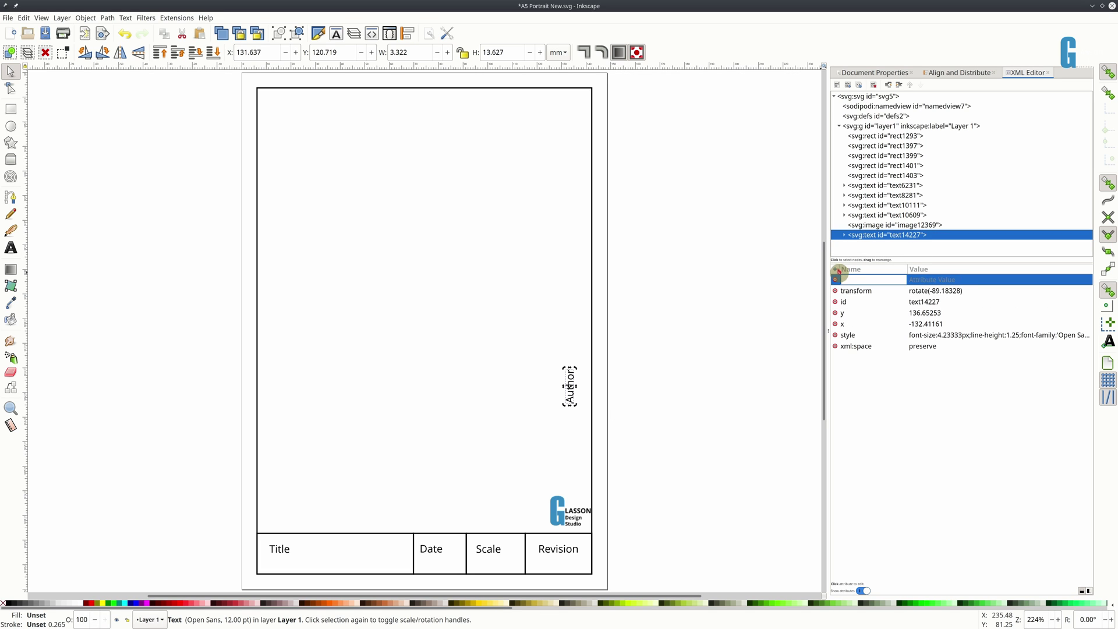
type("freecad:editable")
key("Return")
key("ctrl+s")
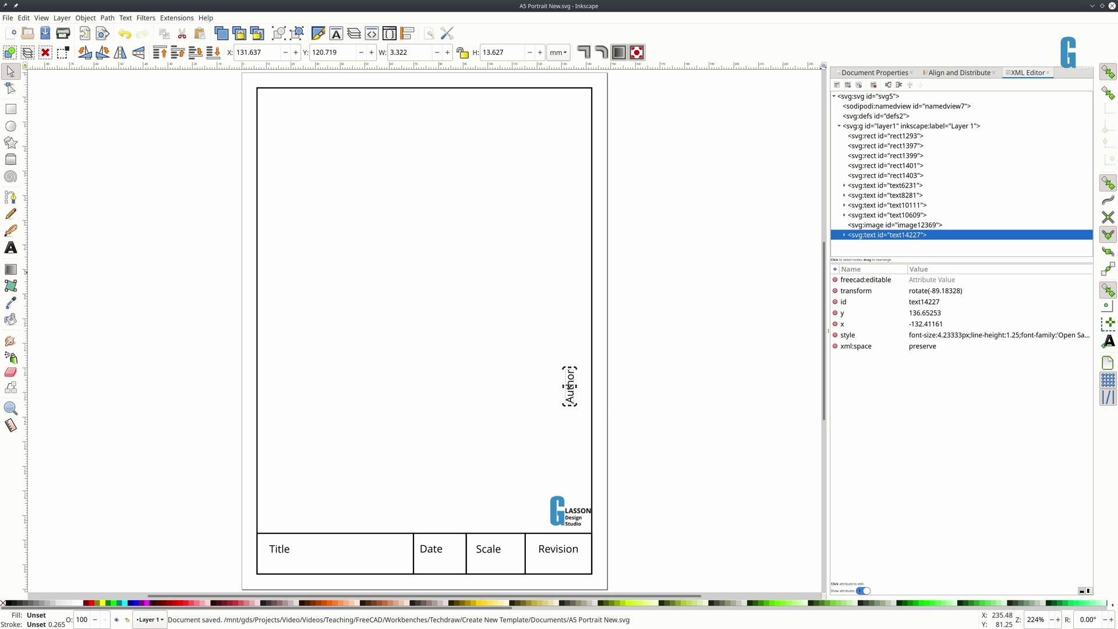
Load A5 Portrait New.svg as the TechDraw page's template in place of the A4 landscape one
left_click(39, 152)
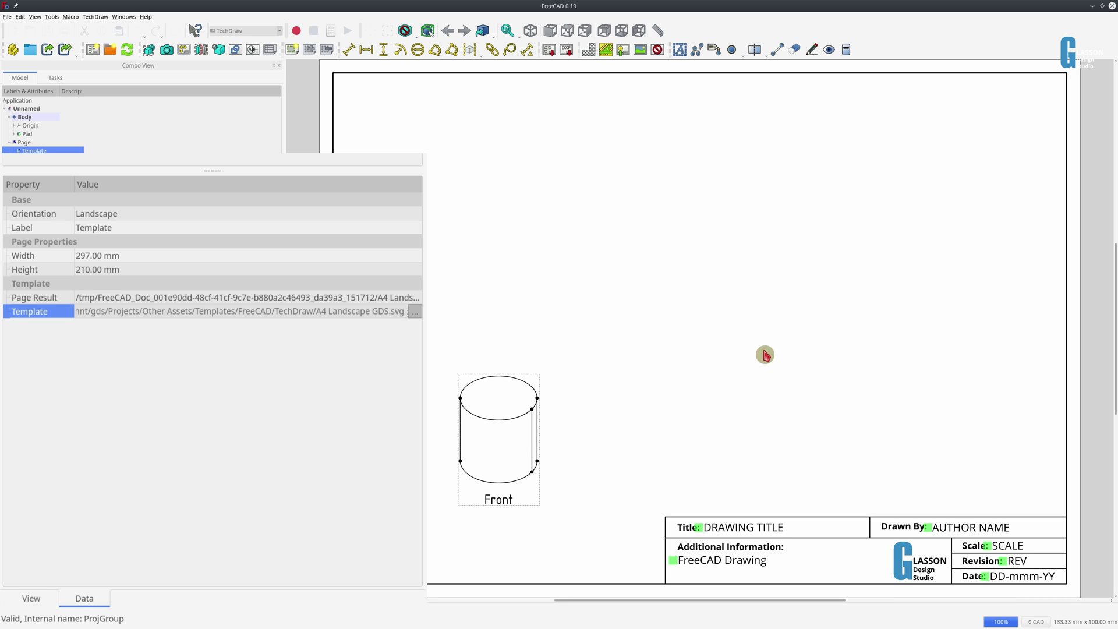
left_click(415, 311)
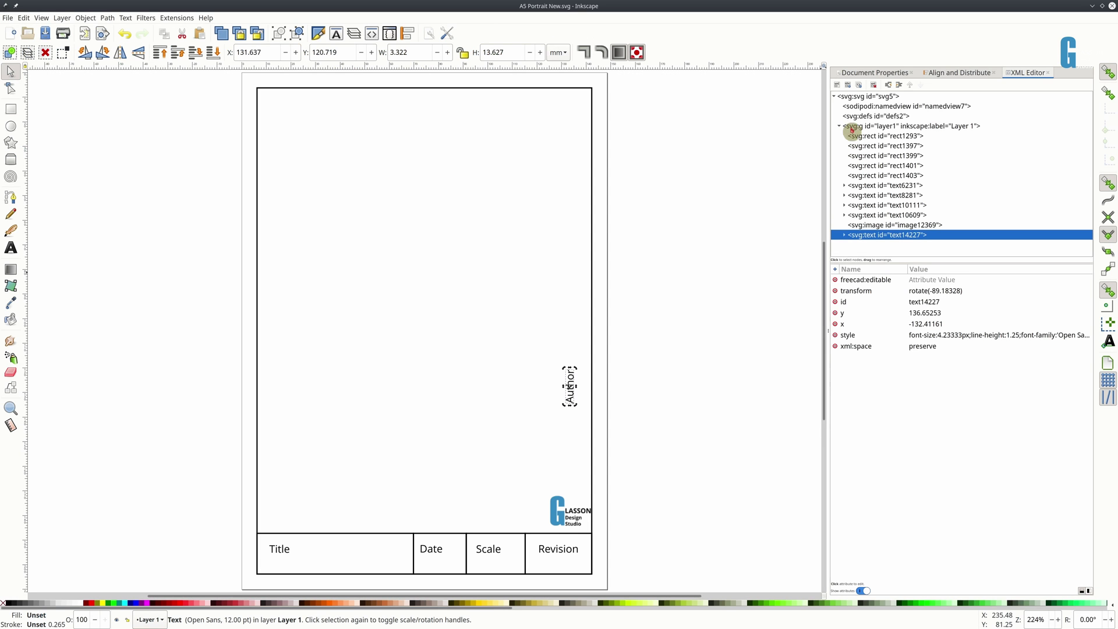
Add an xmlns:freecad attribute with the FreeCAD namespace URL to the svg root and save
left_click(743, 113)
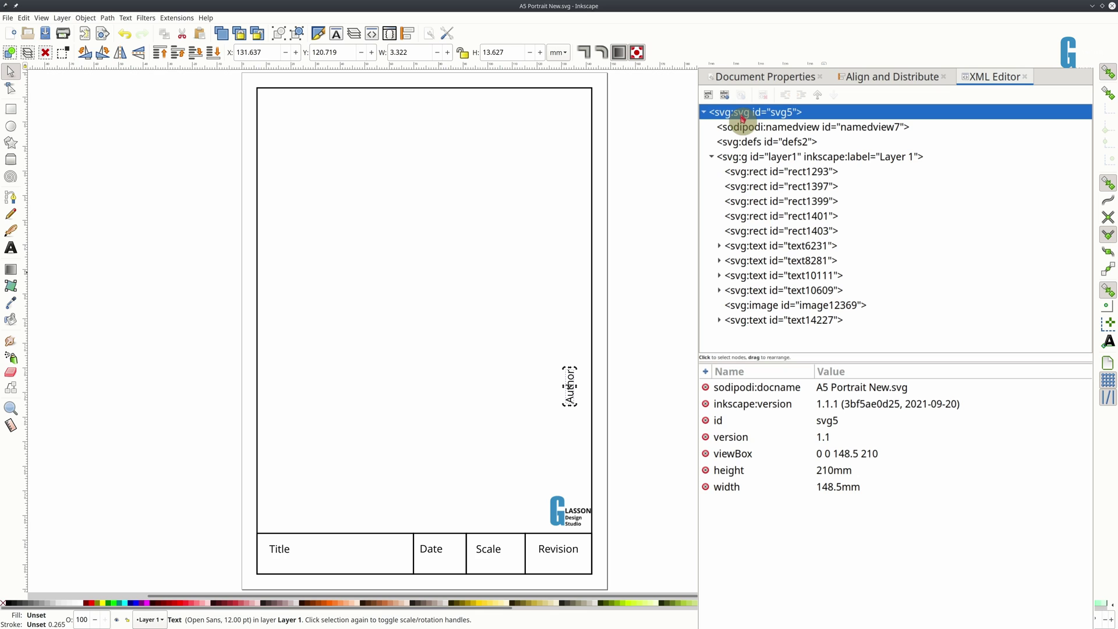
left_click(705, 371)
type("xml")
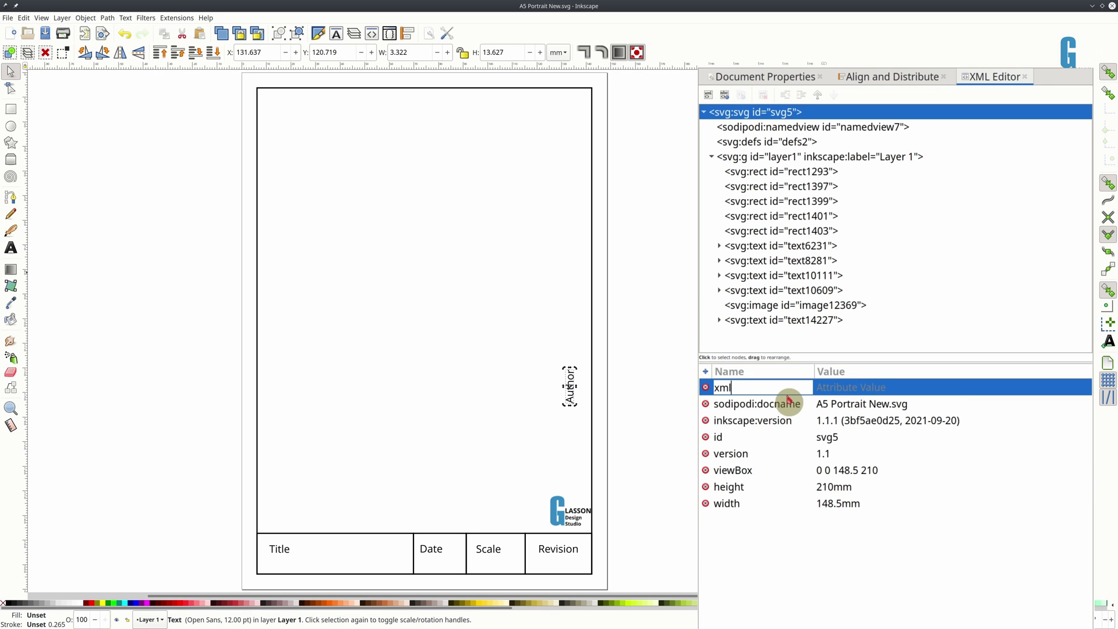
type("ns:freecad")
key("Return")
type("www.freecadweb.org/wiki/index.php?title=Svg_Namespace")
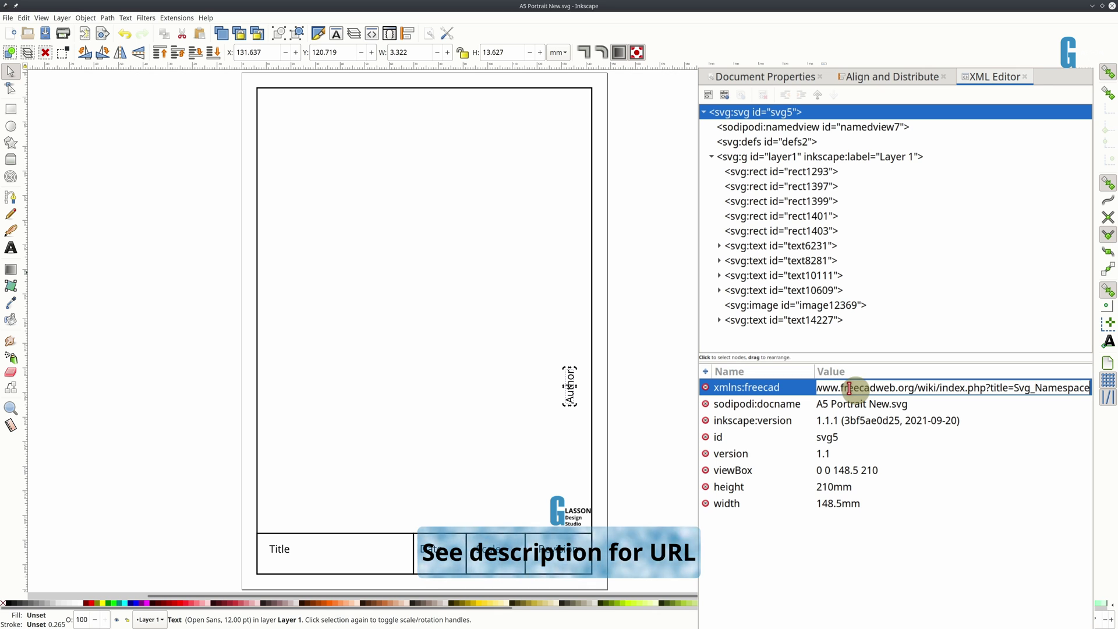
key("Return")
key("ctrl+s")
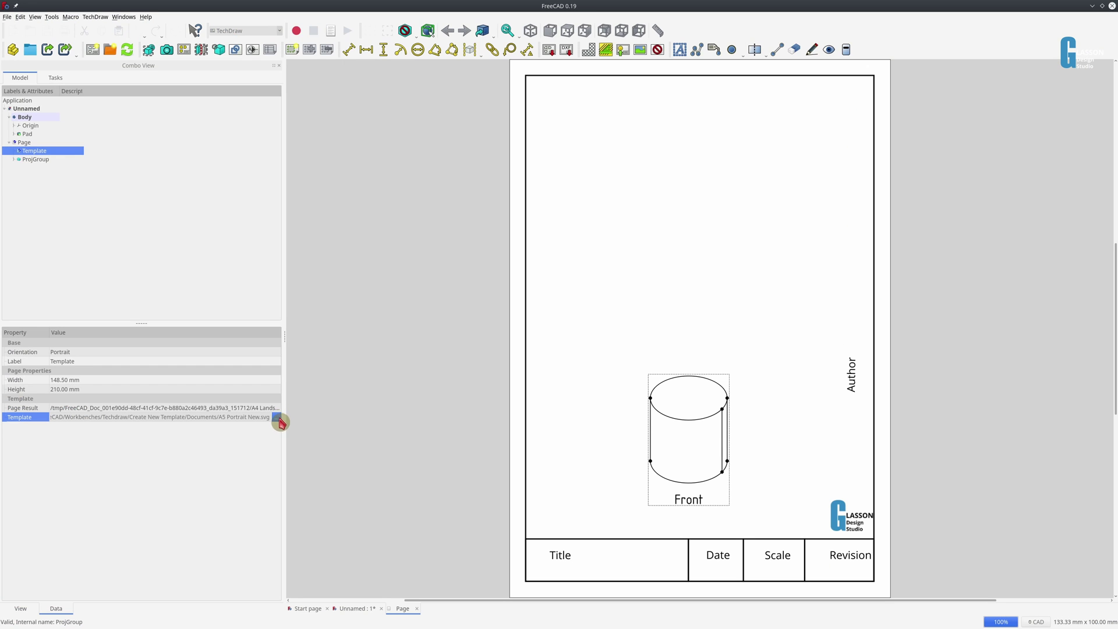
Reload the updated A5 Portrait New.svg as the TechDraw page template
left_click(277, 417)
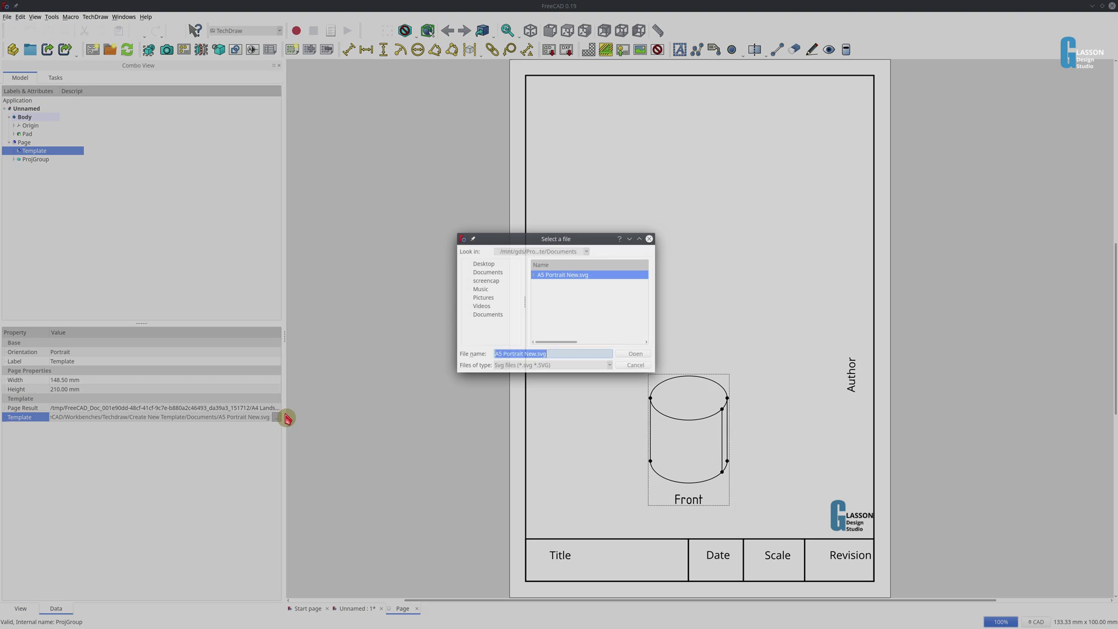
left_click(633, 354)
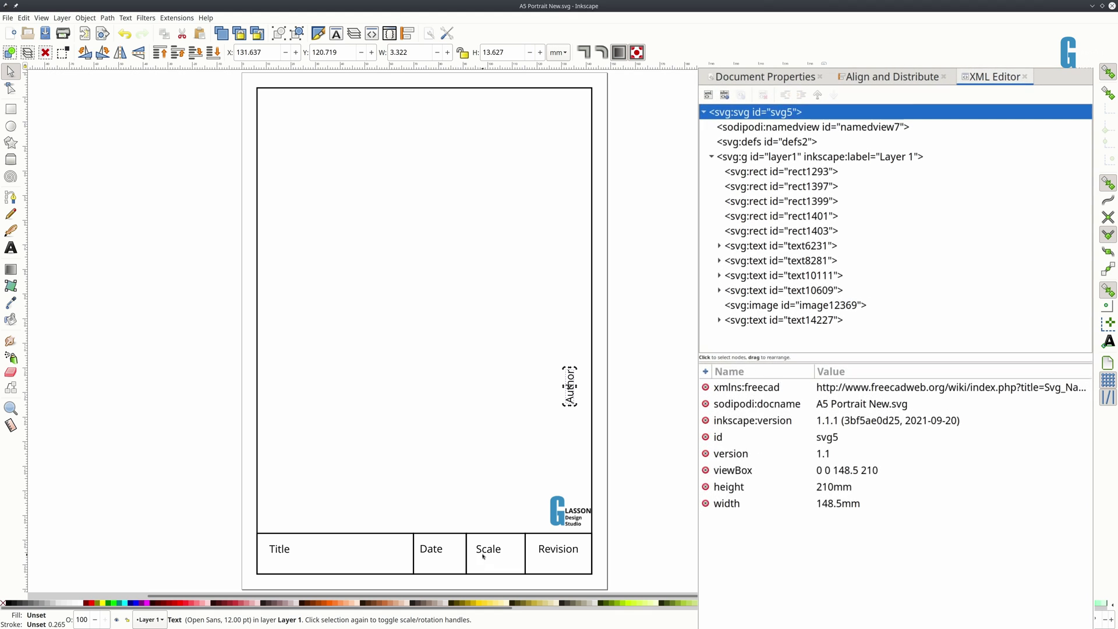
Give the Scale and Revision text nodes freecad:editable attributes valued Scale and Revision
left_click(483, 553)
left_click(705, 419)
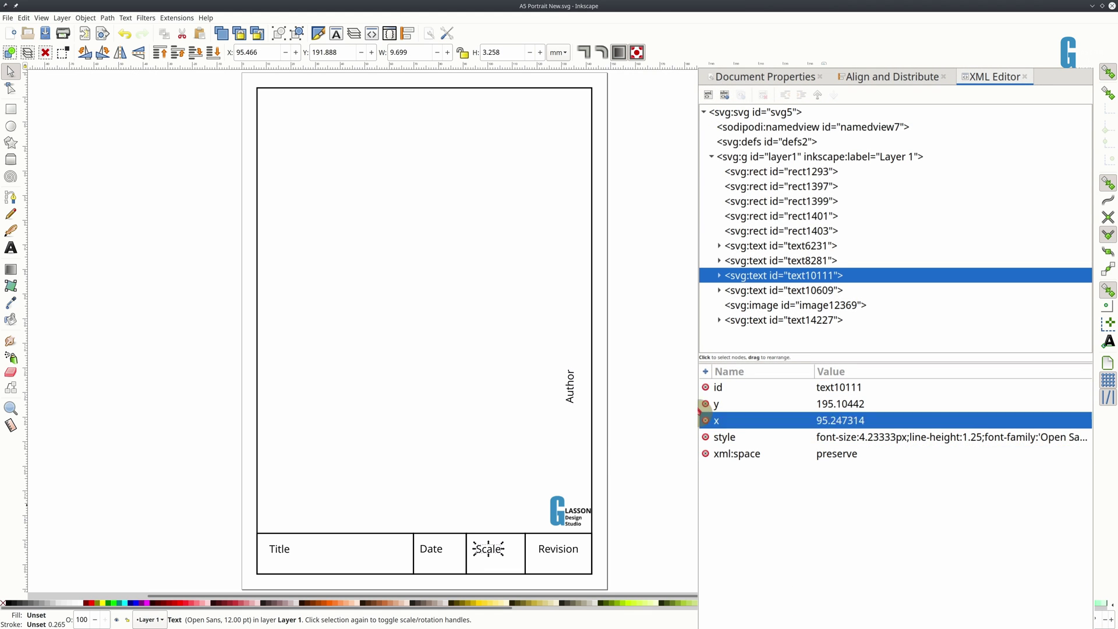
left_click(705, 371)
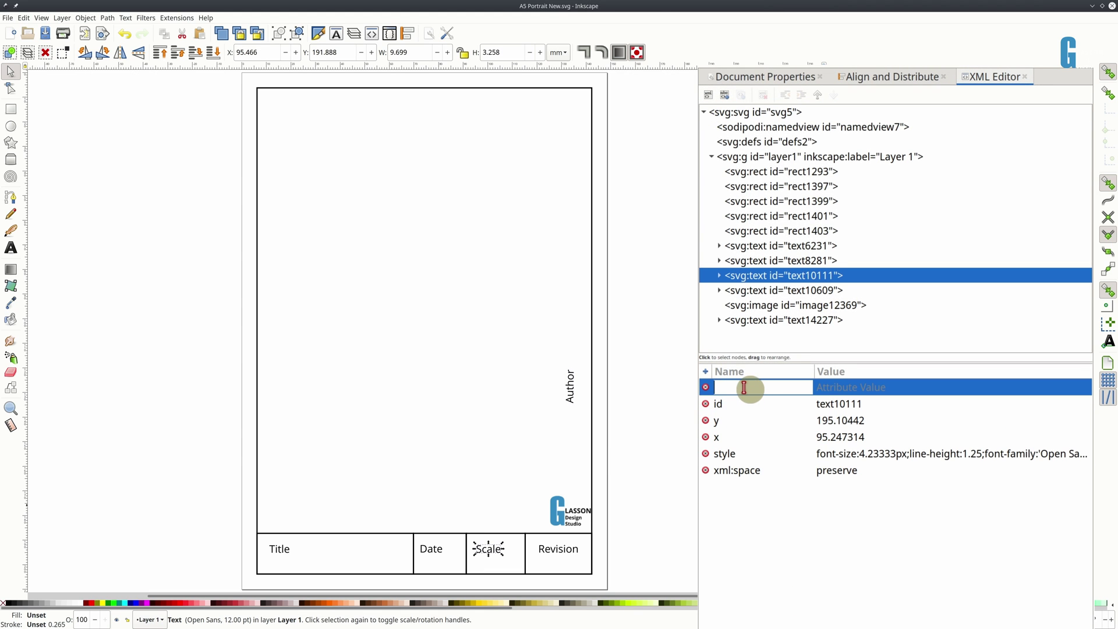
type("freecad:editable")
key("Return")
type("Scale")
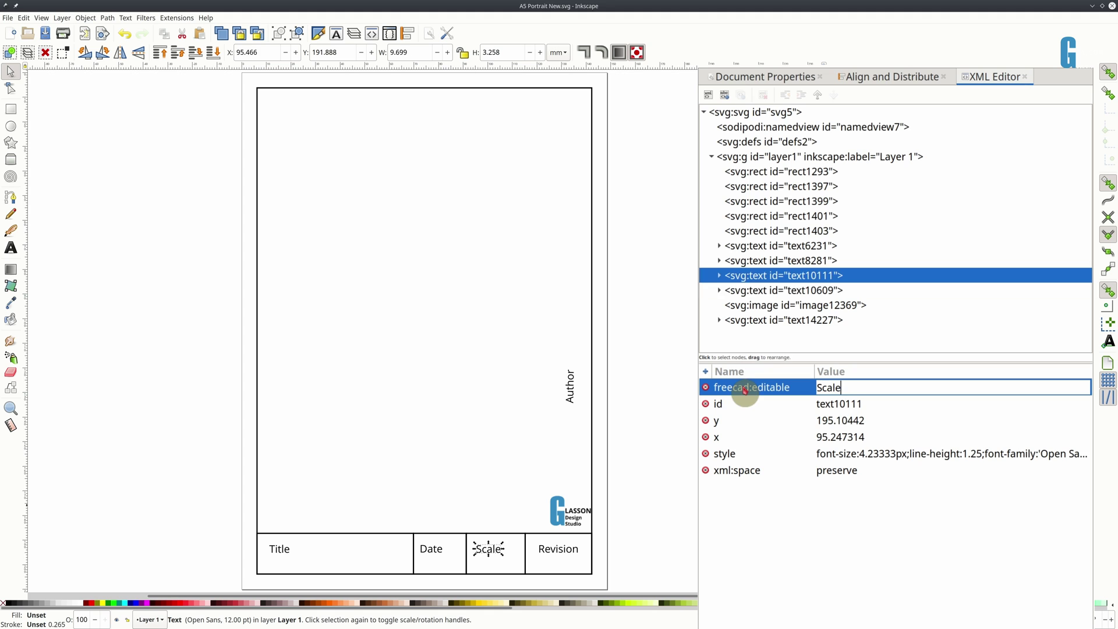
key("Return")
type("Revision")
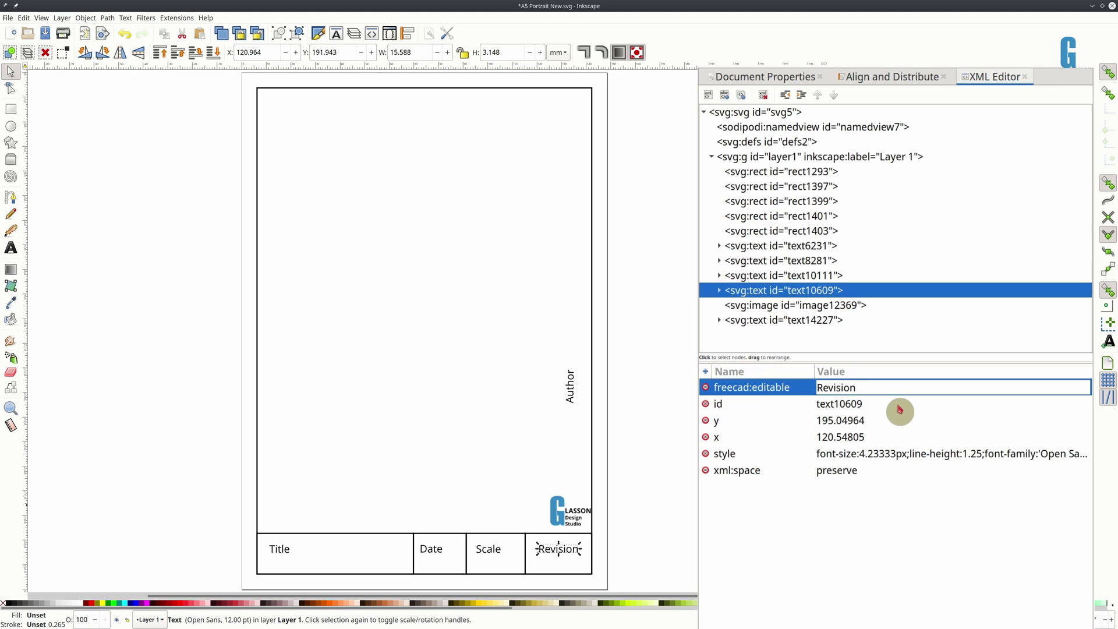
key("Return")
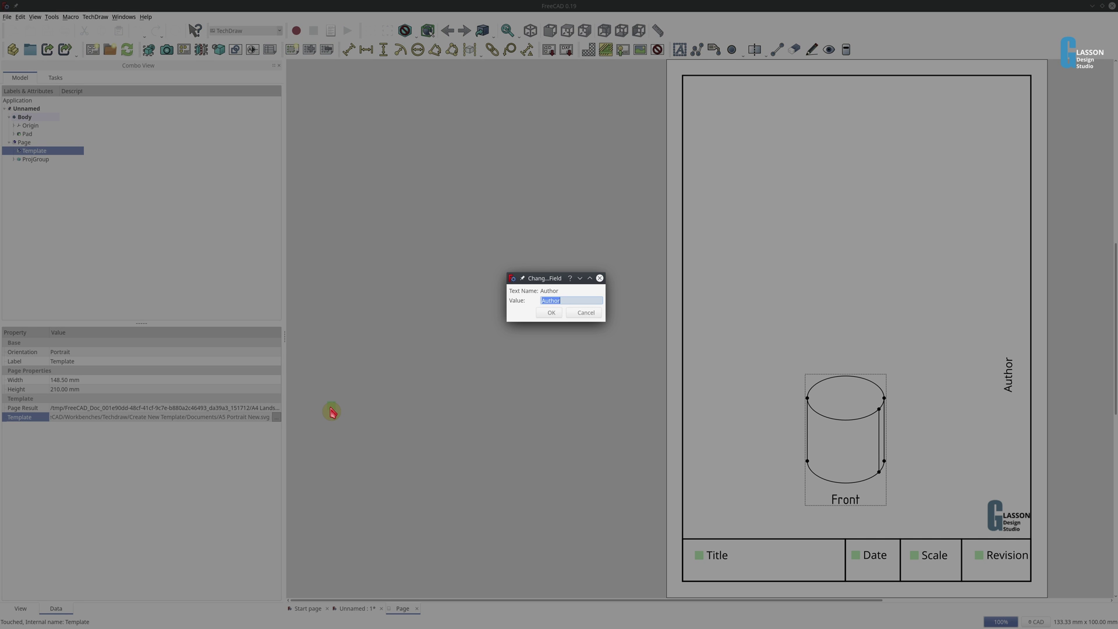
Enter the author's name as the Author field's value and confirm it
type("Fred")
key("Return")
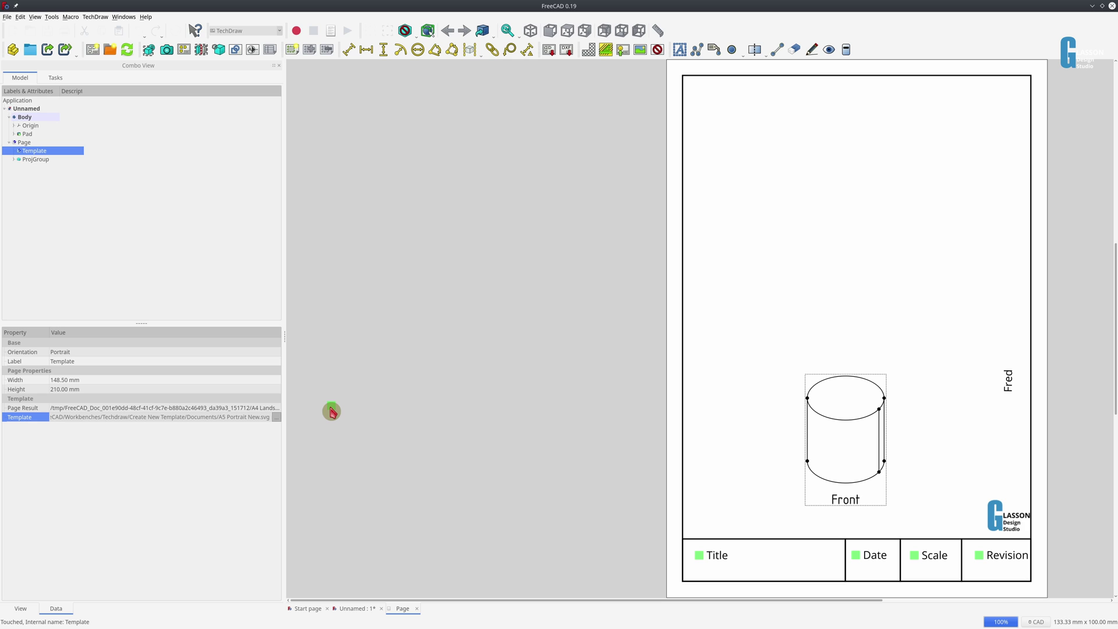
Scroll around the finished A5 TechDraw page to inspect the Front view and template fields
scroll(962, 429, "up", 3)
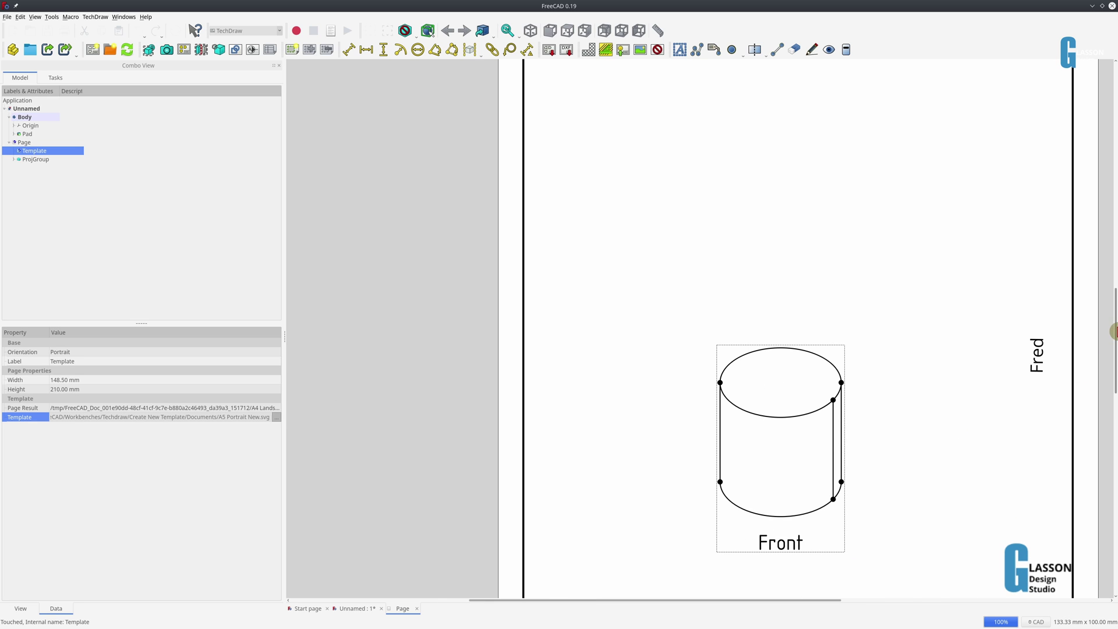
scroll(1112, 358, "down", 3)
scroll(619, 399, "down", 5)
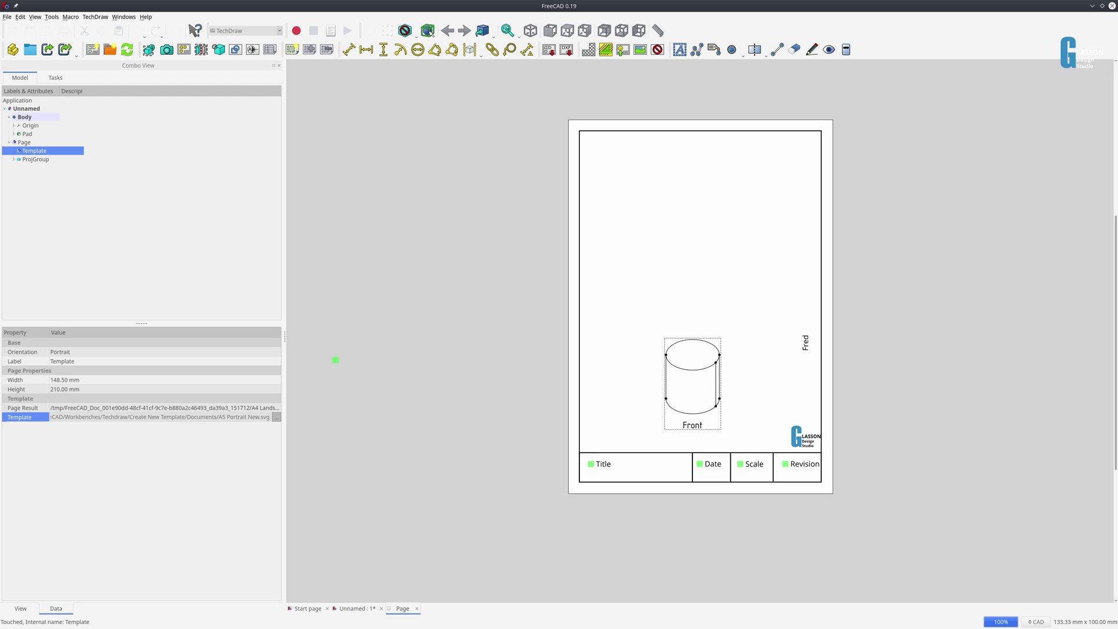
In Inkscape, set the outer border rectangle's stroke blue channel to 255
key("alt+Tab")
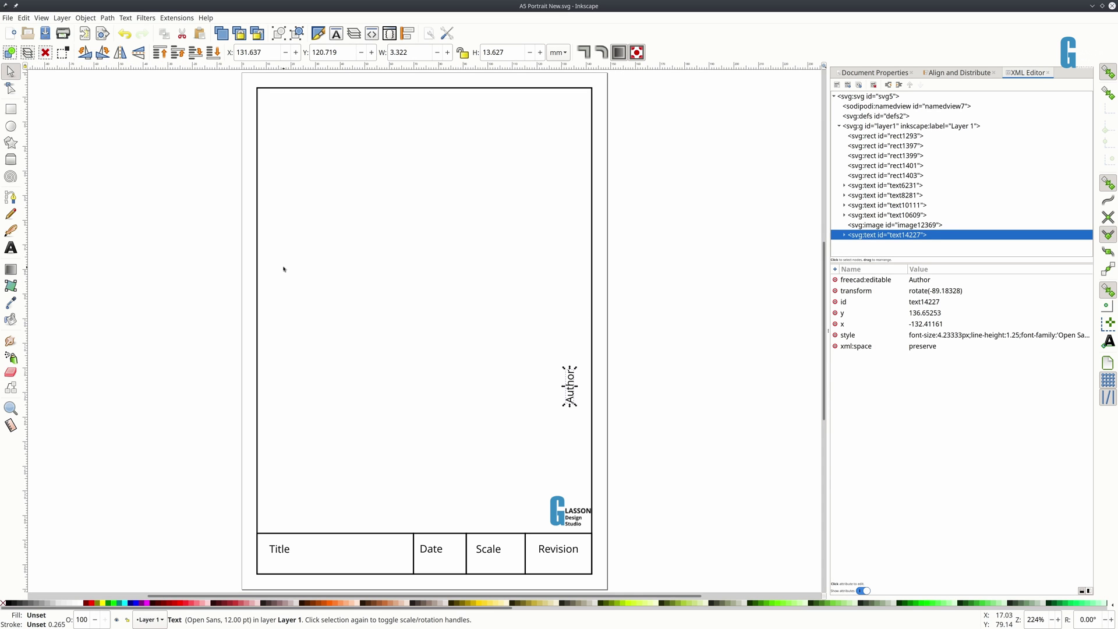
left_click(258, 187)
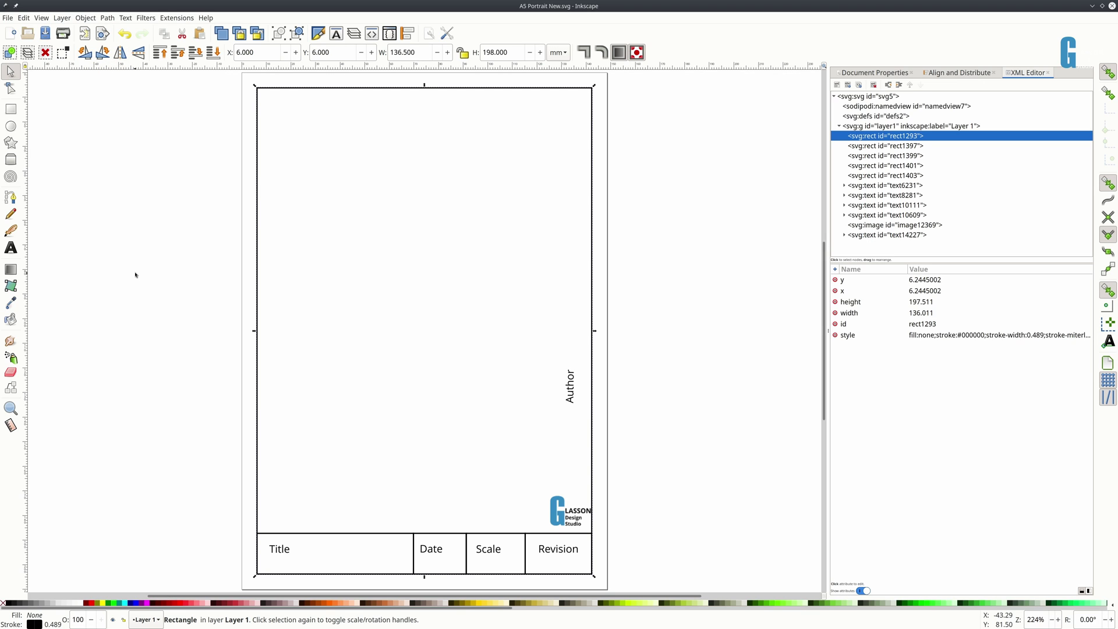
left_click(88, 19)
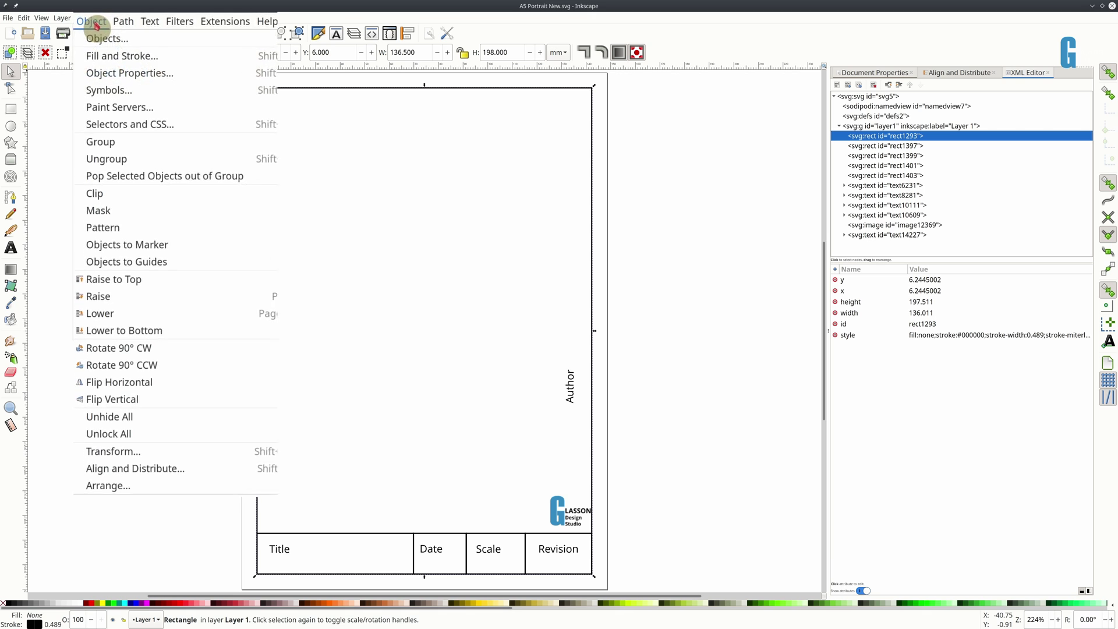
left_click(122, 56)
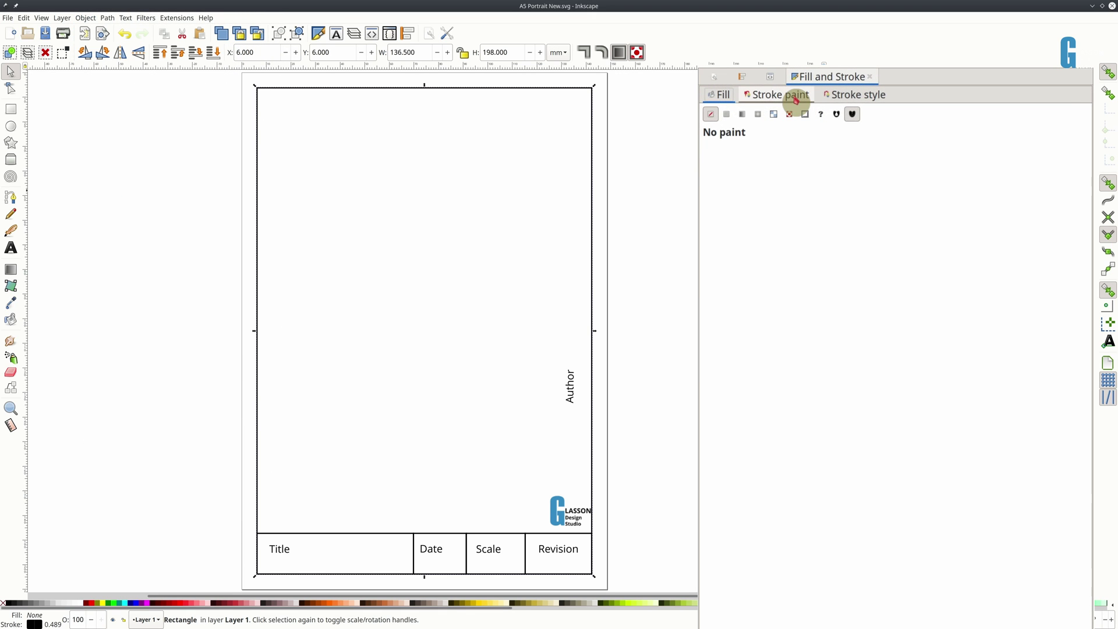
left_click(796, 99)
left_click(1046, 199)
type("255")
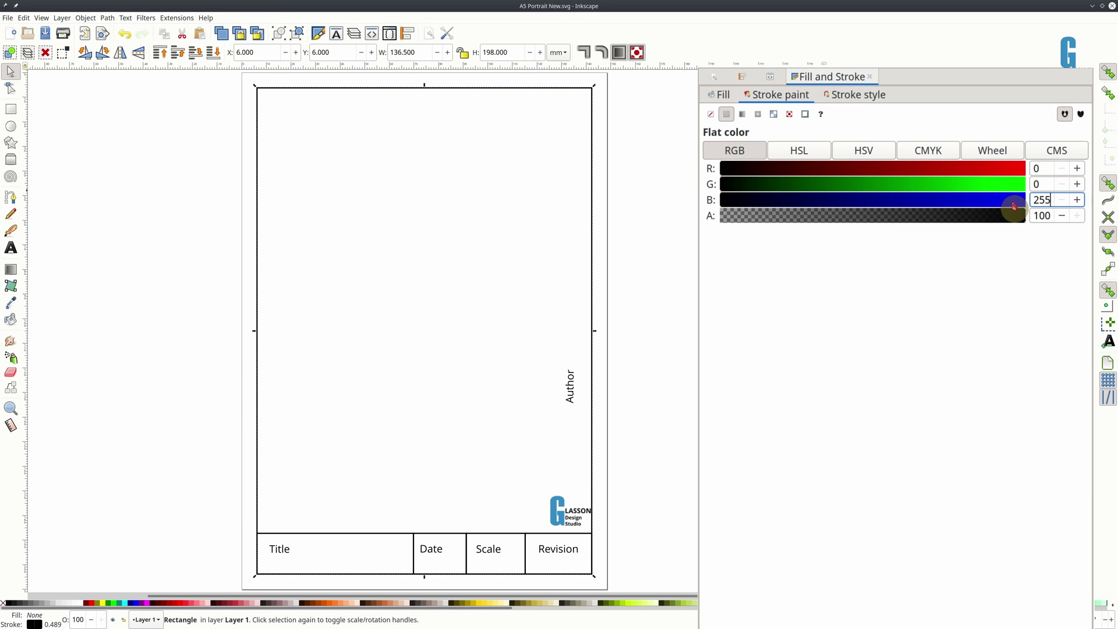
key("Return")
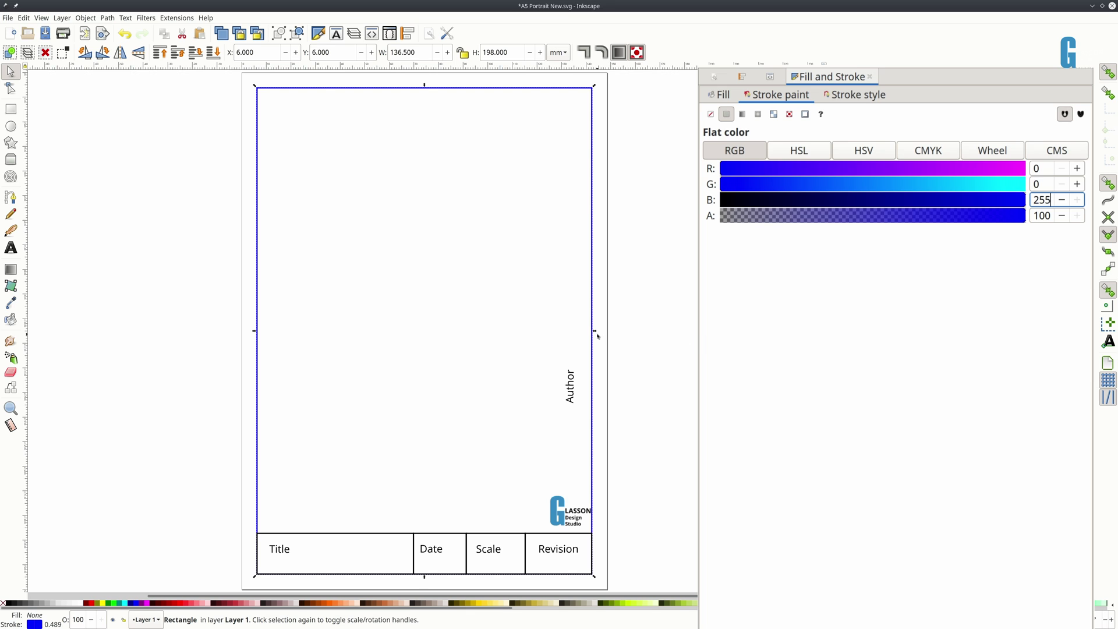
Give the border a fine dashed stroke pattern and save the template
left_click(854, 95)
left_click(813, 135)
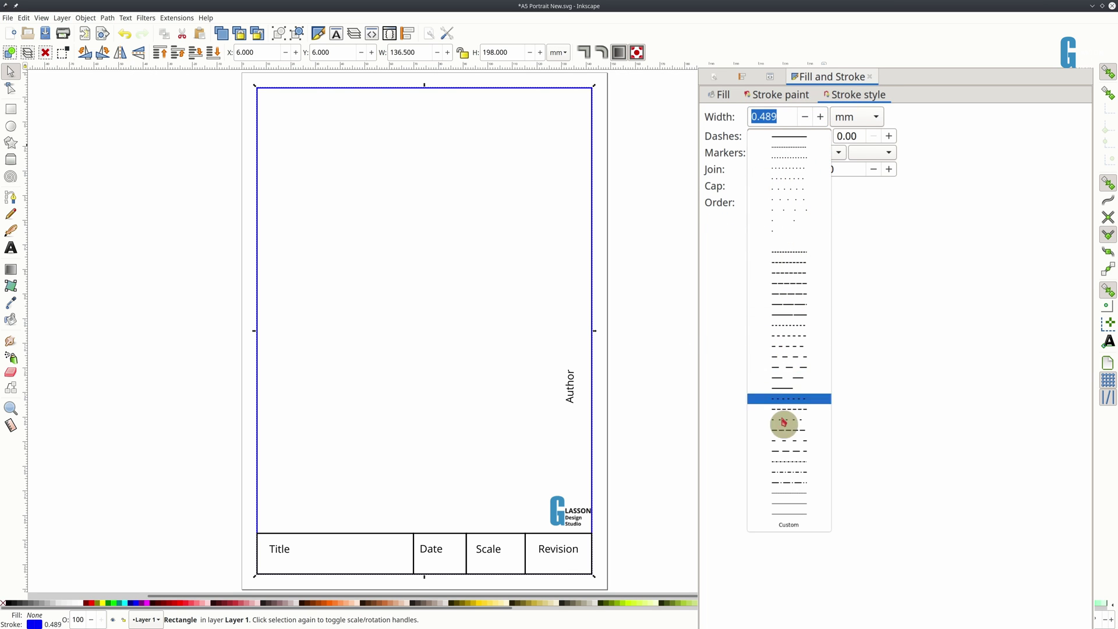
left_click(789, 335)
left_click(728, 491)
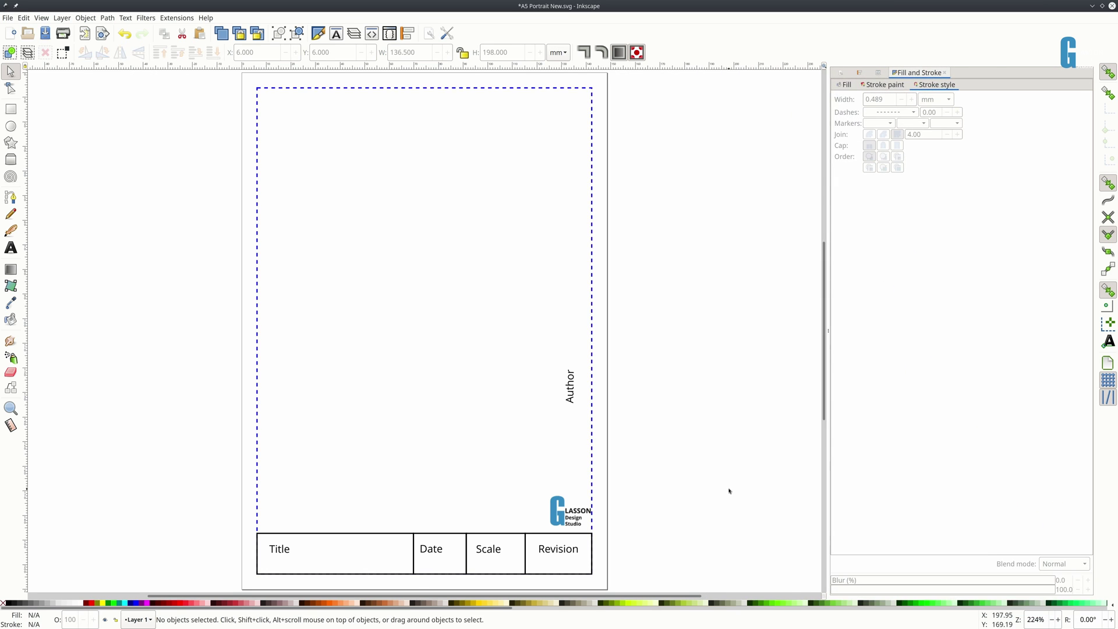
key("ctrl+s")
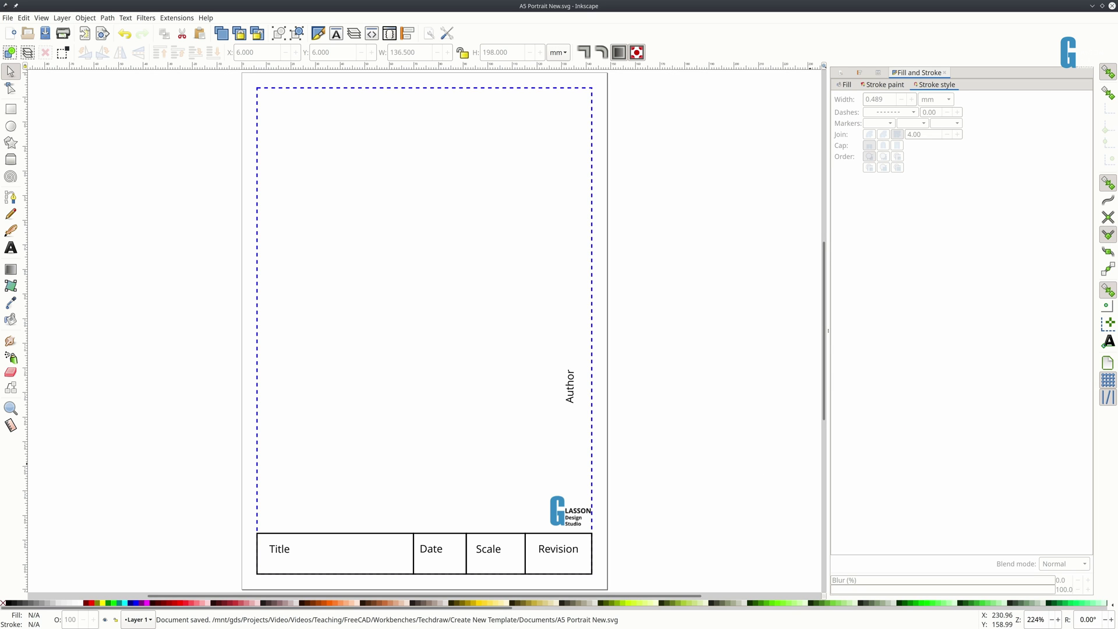
key("alt+Tab")
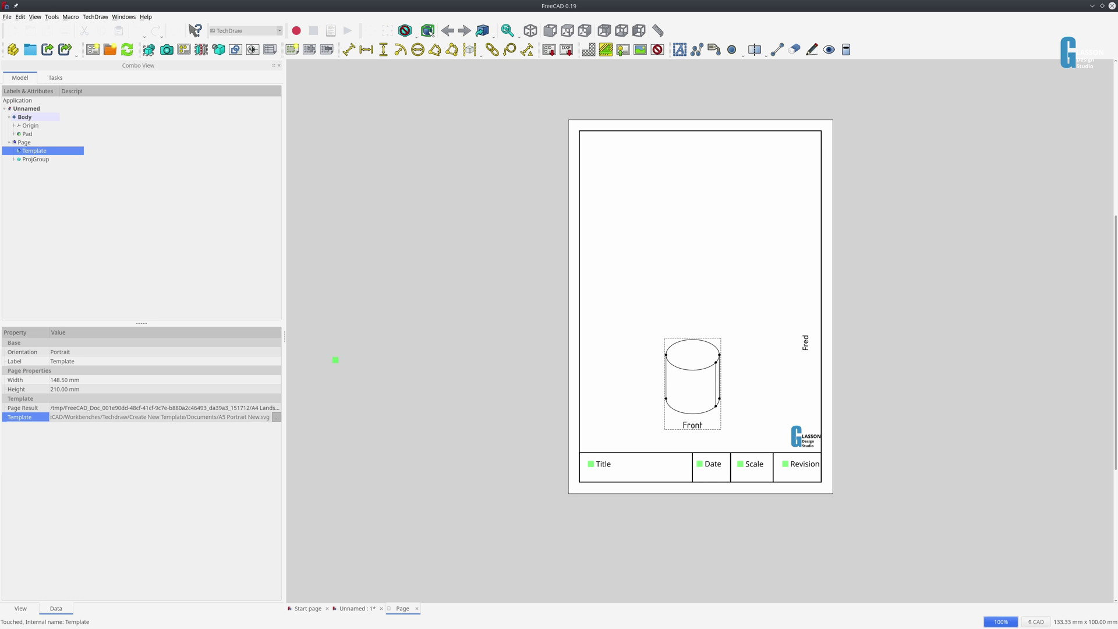
Reload A5 Portrait New.svg as the page's Template property
left_click(279, 417)
double_click(535, 315)
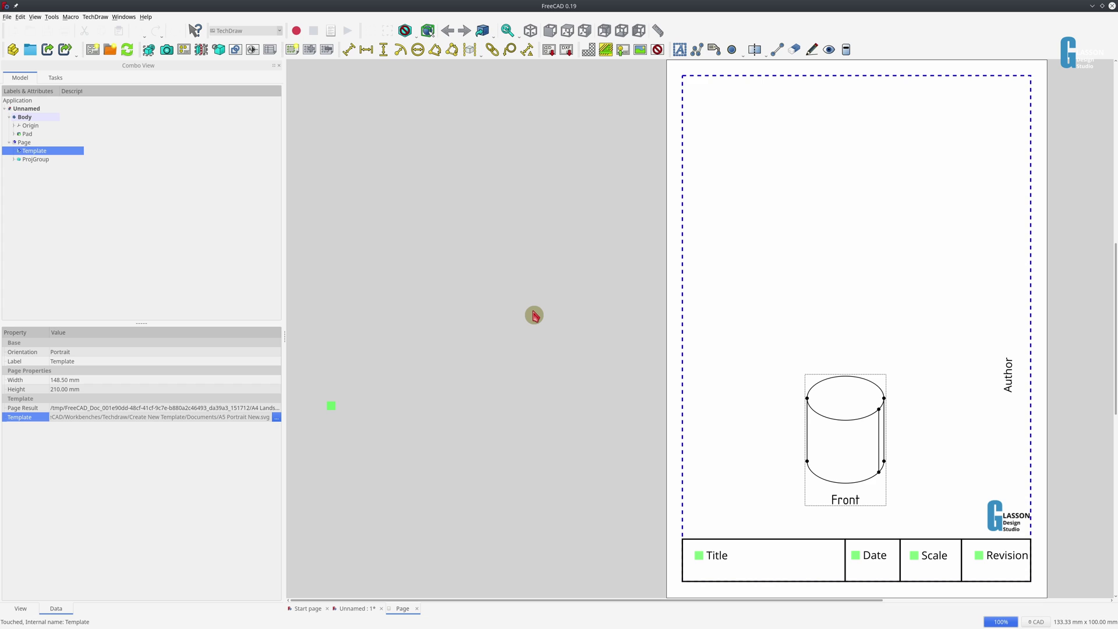